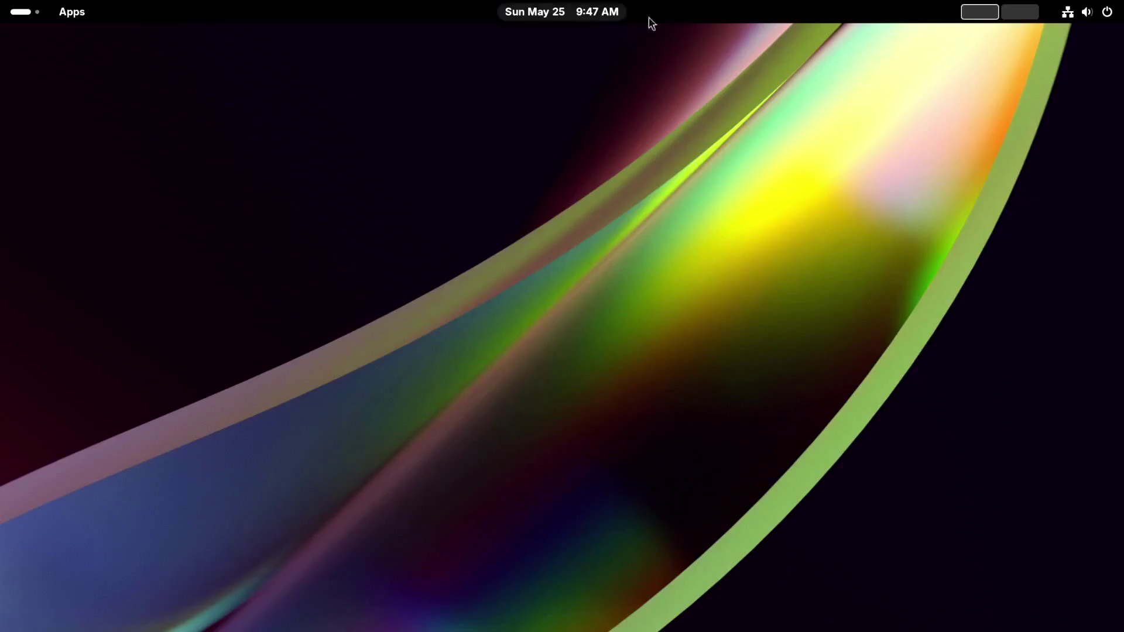
Restart the computer from the GNOME system menu's power options and confirm the restart.
click(1108, 14)
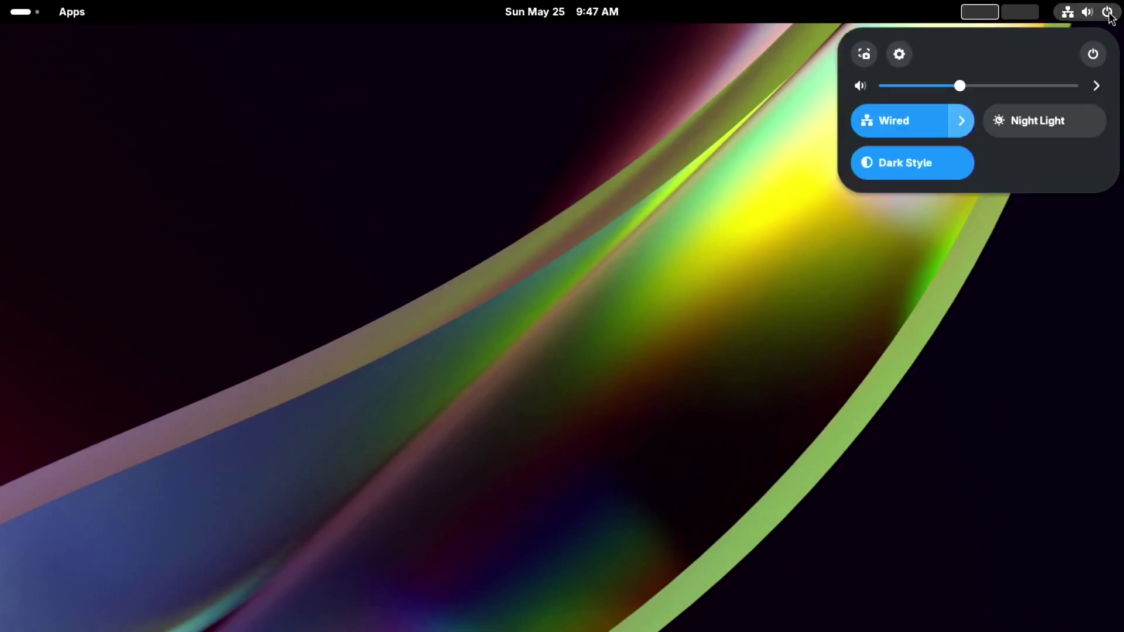
click(1092, 53)
click(916, 171)
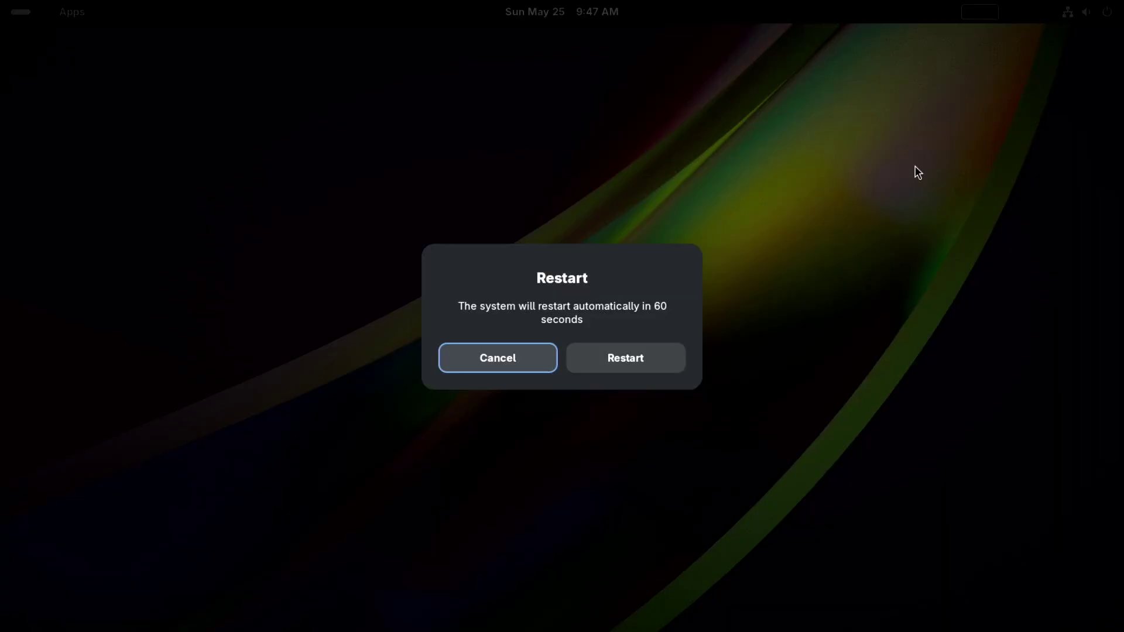
click(621, 357)
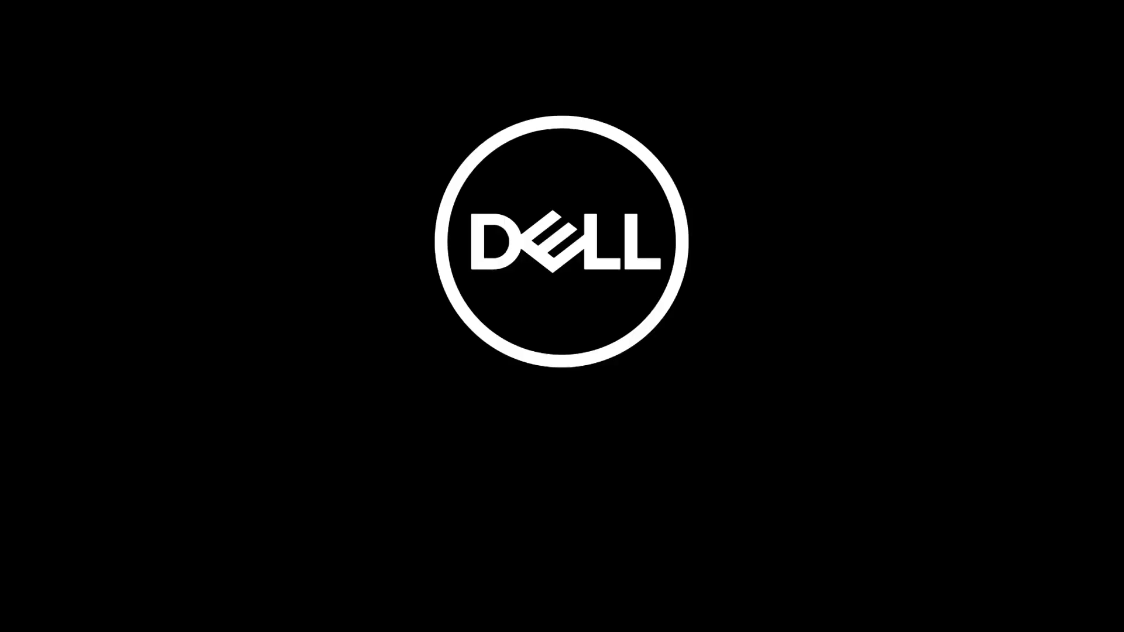
Boot the USB Storage Device from the F12 one-time boot menu and start the Linux Mint live session.
key(F12)
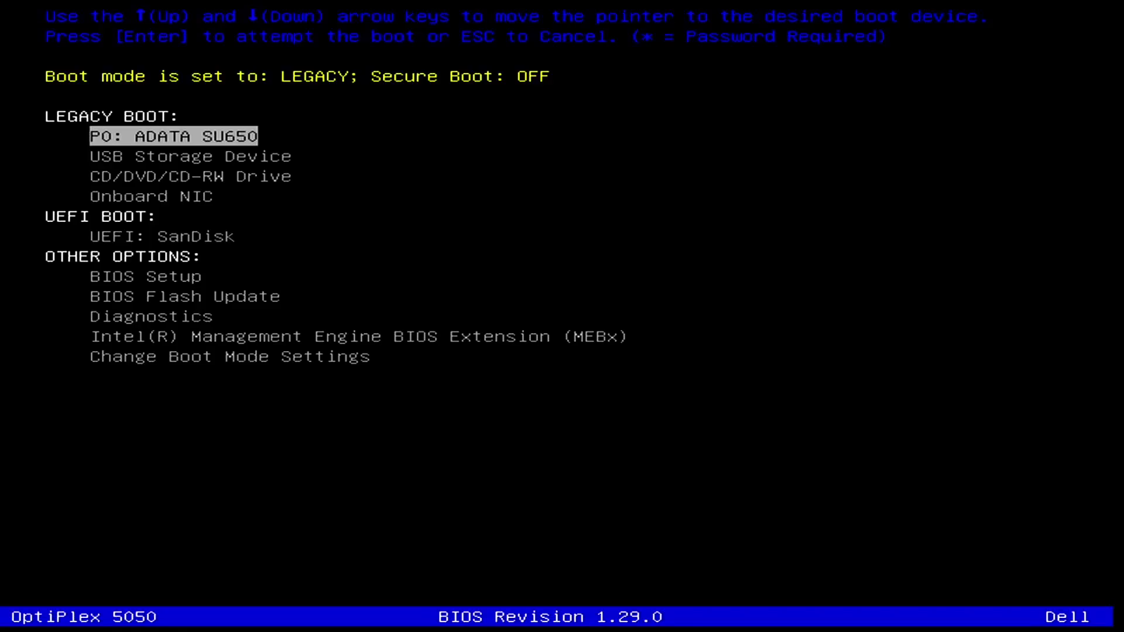
key(Down)
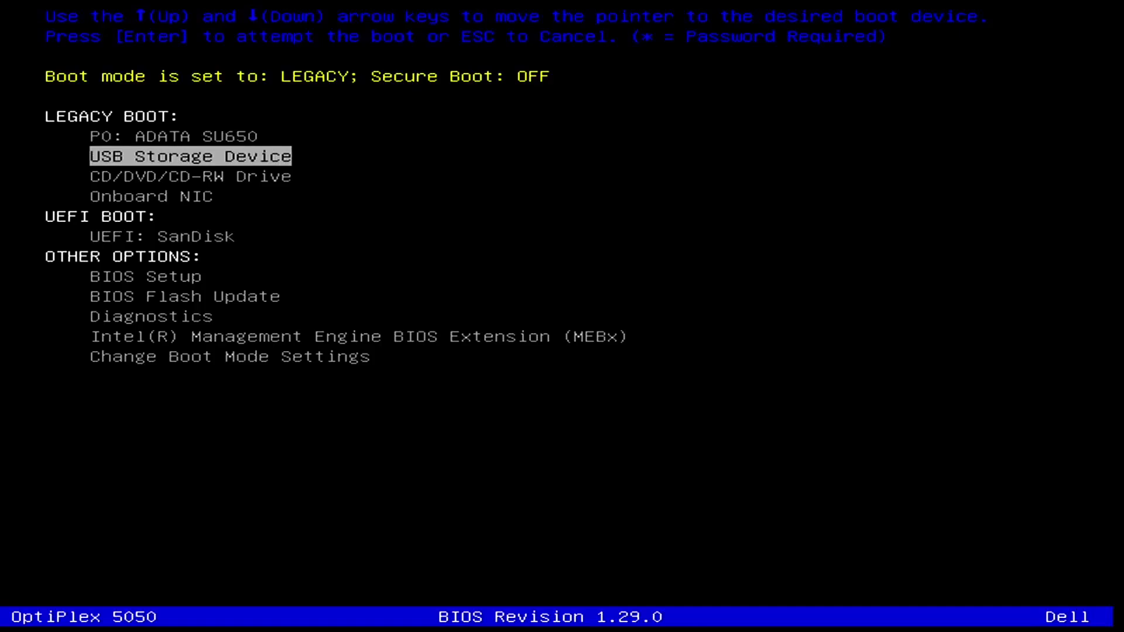
key(Return)
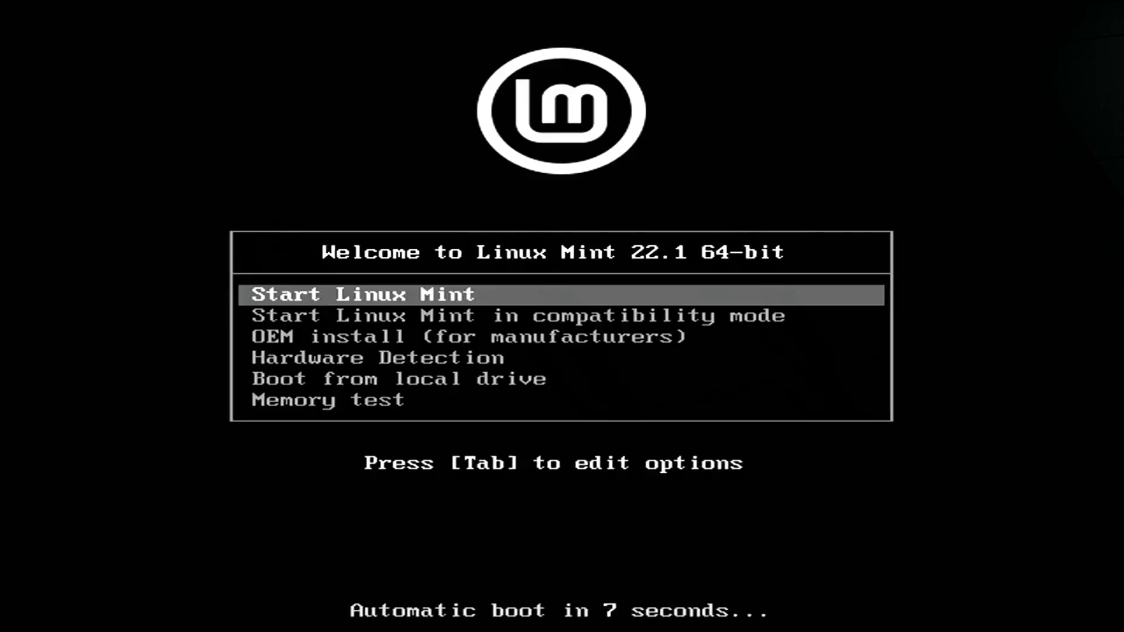
key(Return)
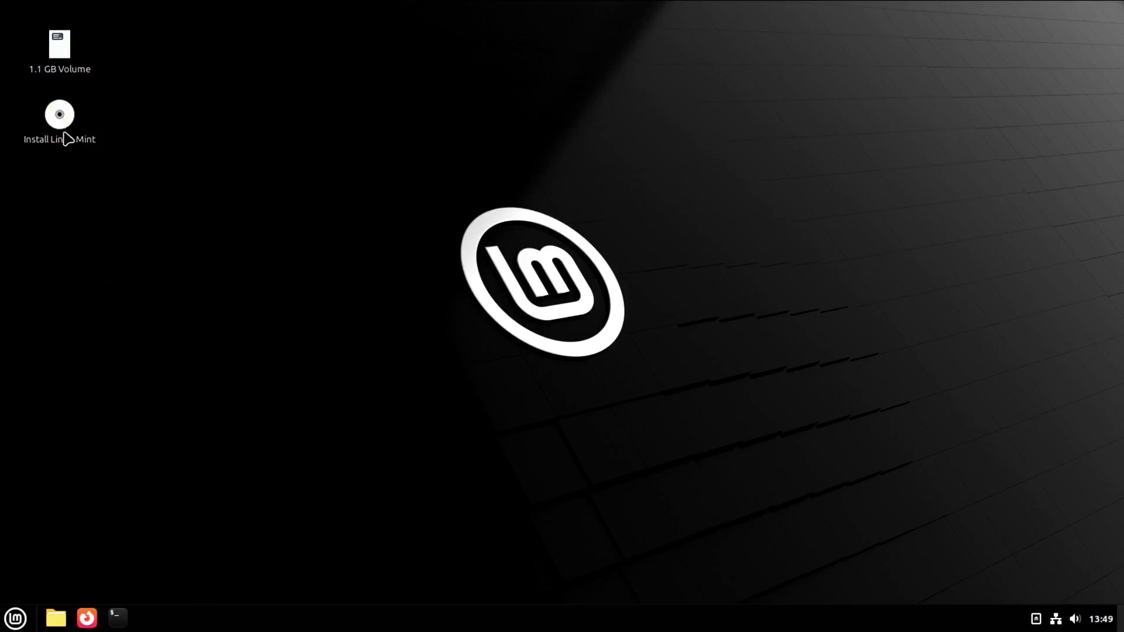
Launch the Install Linux Mint installer from the desktop and move its window up-left.
click(58, 121)
double_click(59, 121)
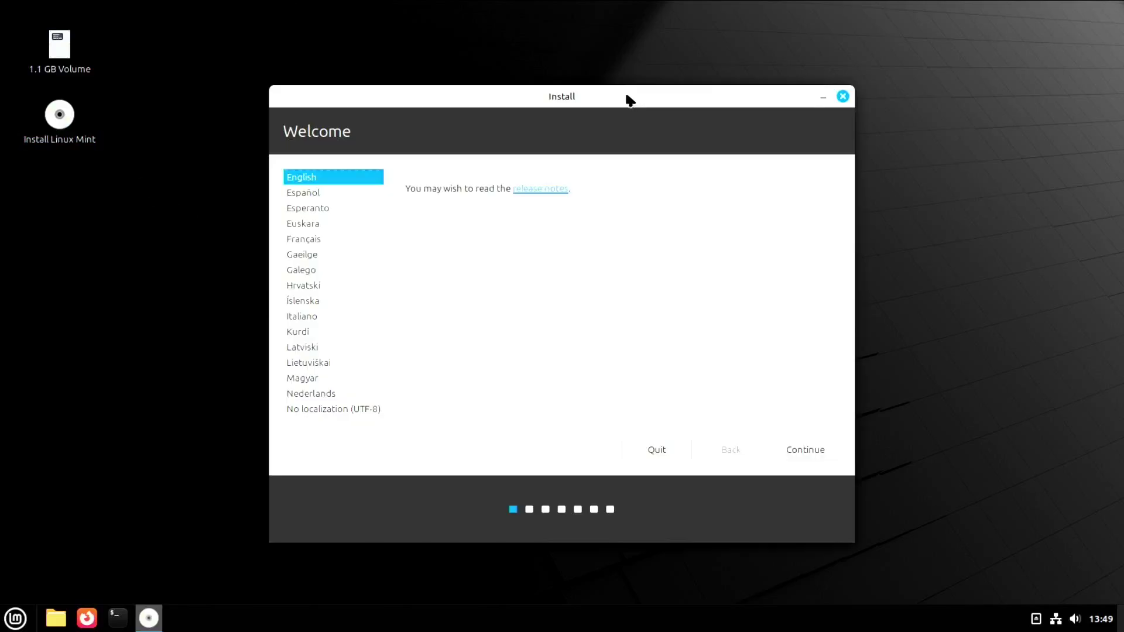
drag(627, 100, 599, 64)
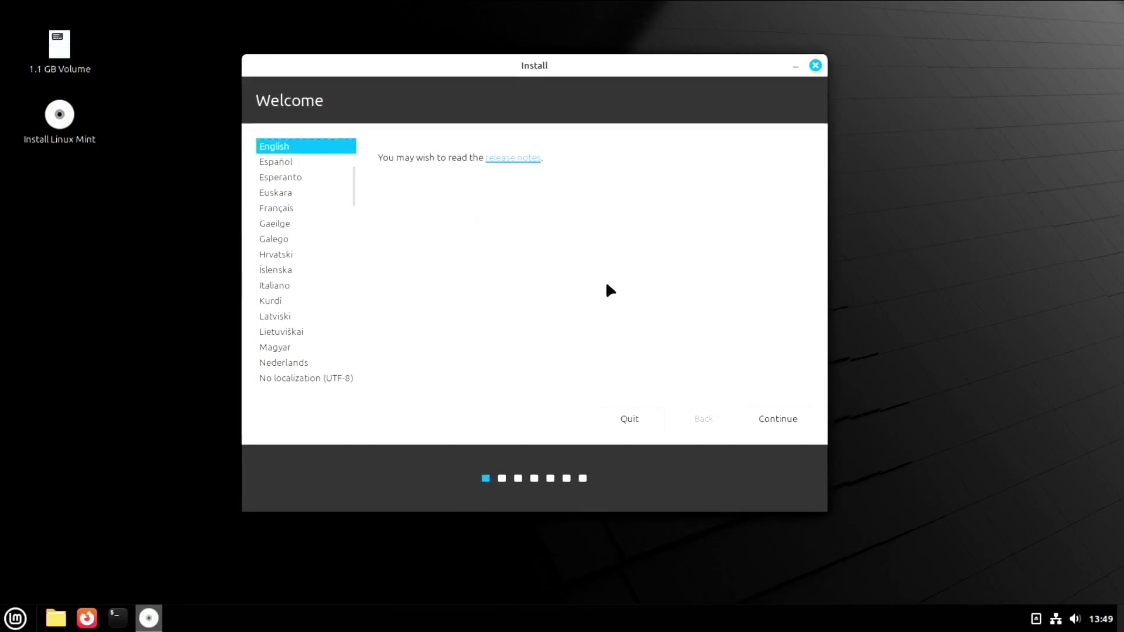
Choose English with the English (US) keyboard layout and enable multimedia codecs installation.
click(782, 417)
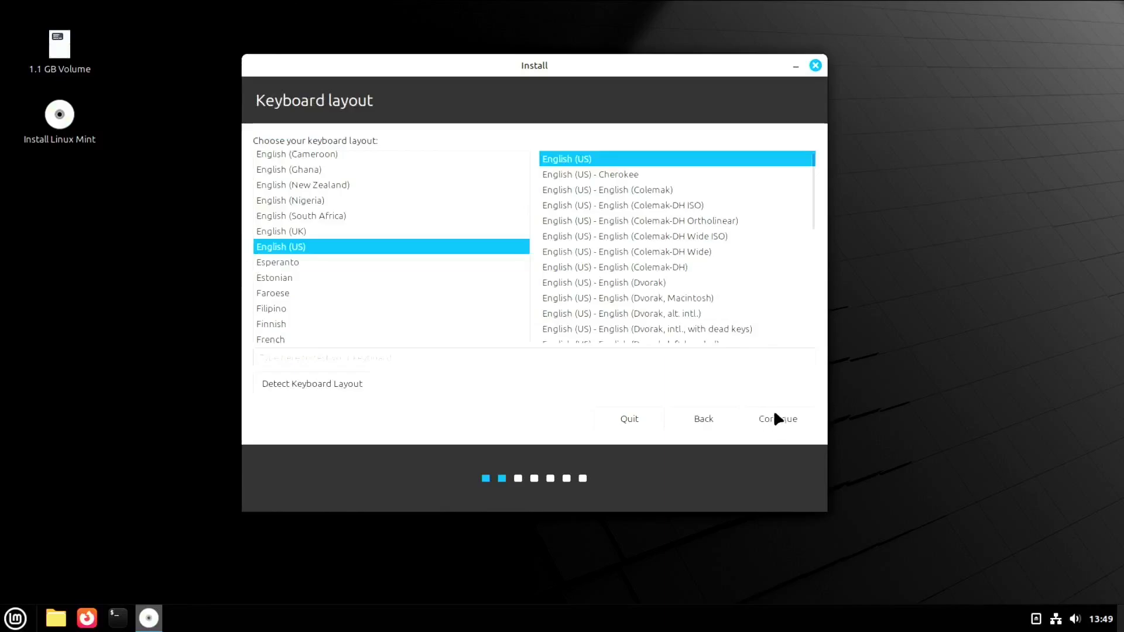
click(776, 415)
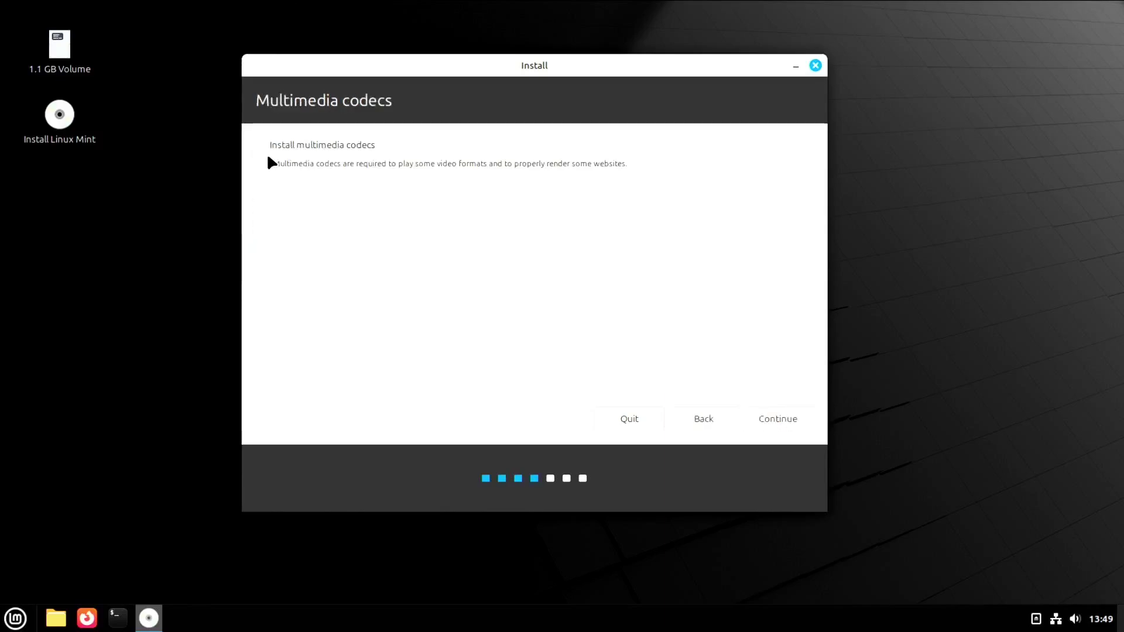
click(262, 144)
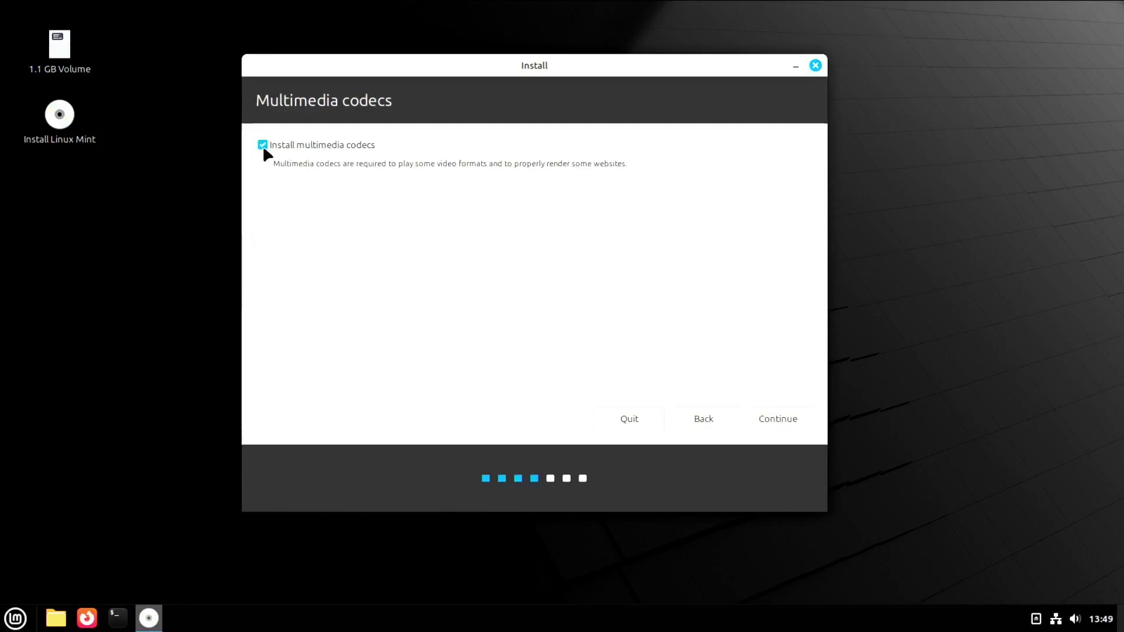
click(780, 418)
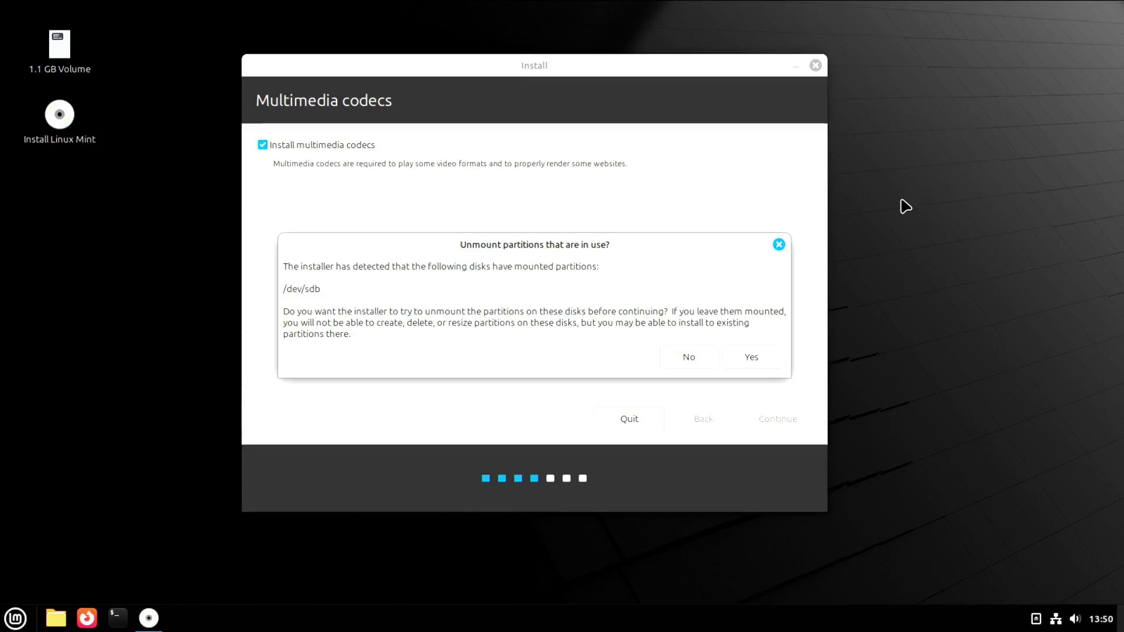
Allow the installer to unmount the /dev/sdb partitions.
click(754, 358)
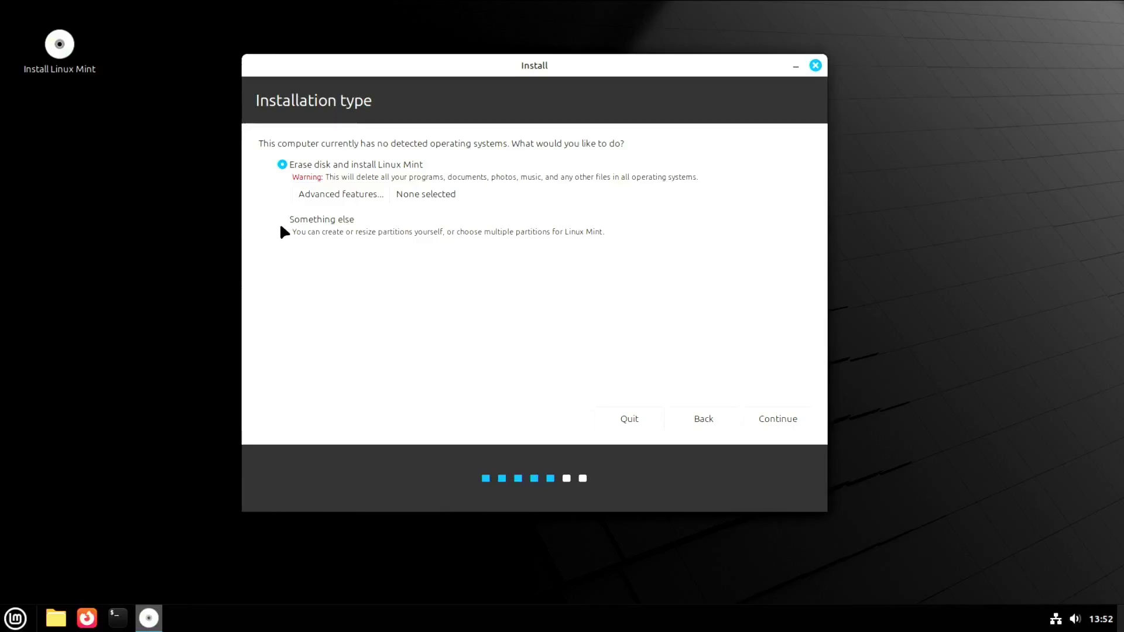
click(284, 221)
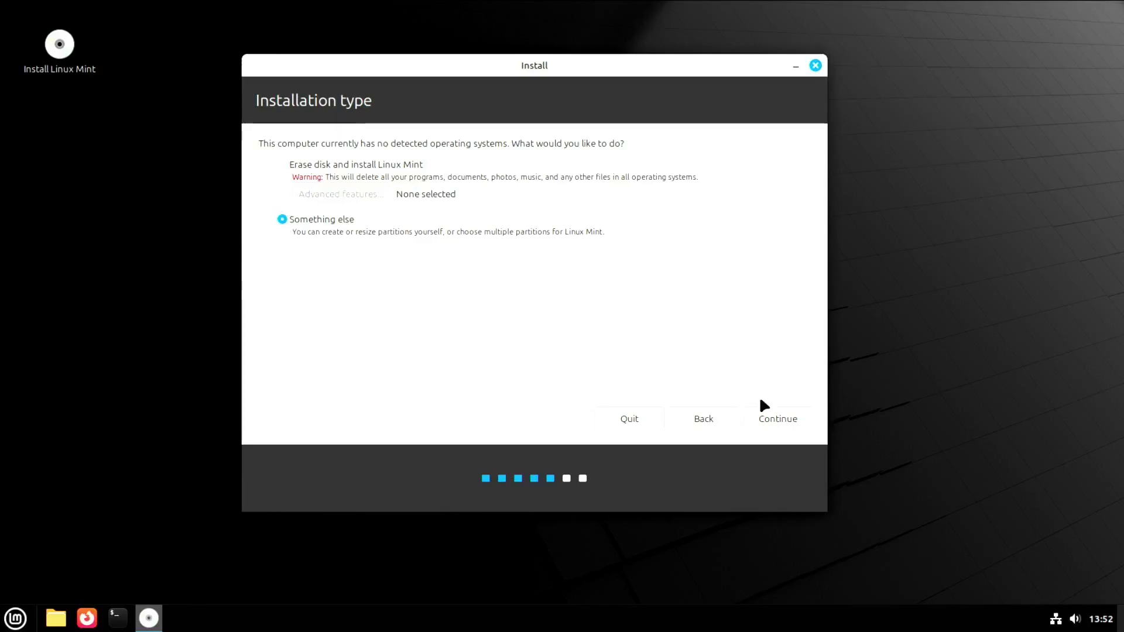
click(779, 419)
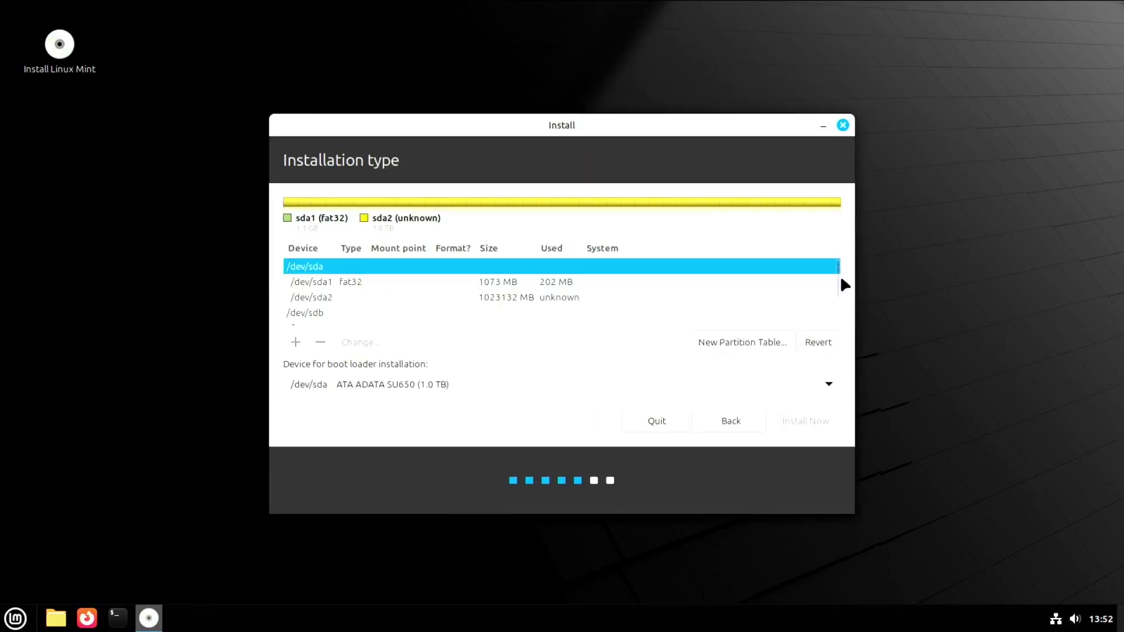
mouse_move(834, 278)
mouse_down()
mouse_move(833, 328)
mouse_move(825, 269)
mouse_up()
click(823, 268)
mouse_move(833, 278)
mouse_down()
mouse_move(837, 317)
mouse_move(834, 262)
mouse_up()
click(725, 423)
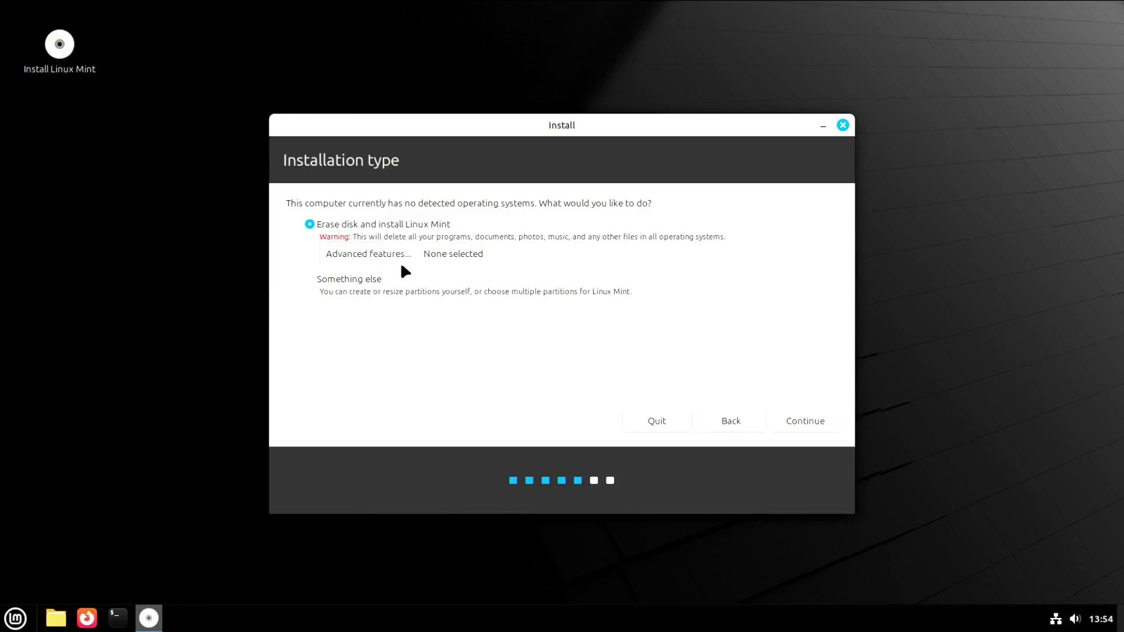
Set the erase-disk install's advanced features to Use LVM with Encrypt the new installation enabled.
click(369, 252)
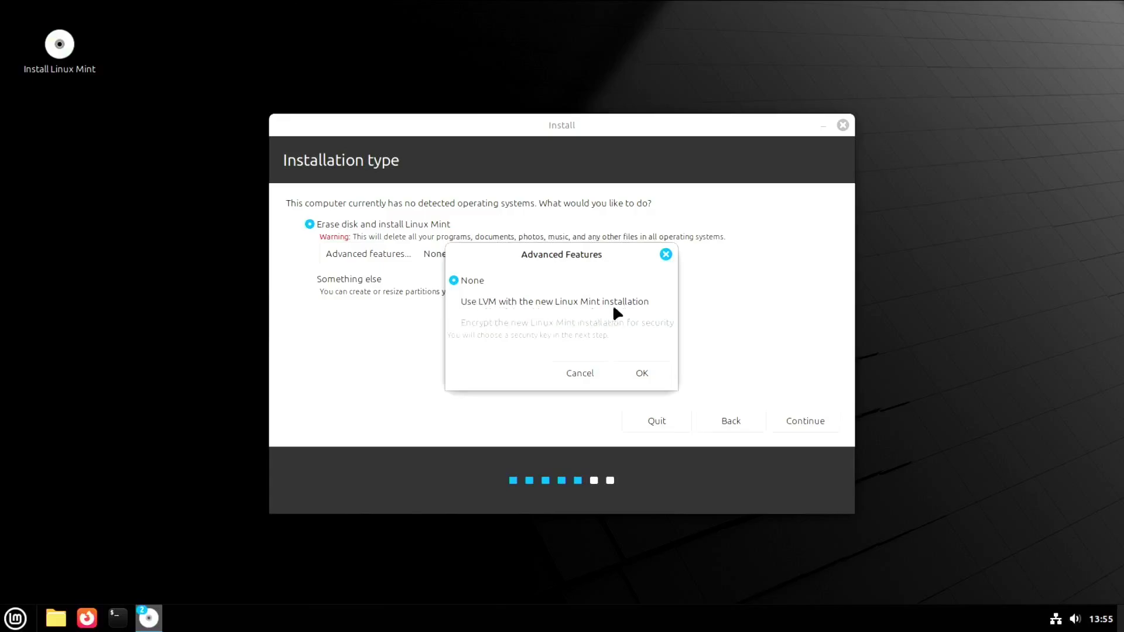
click(453, 300)
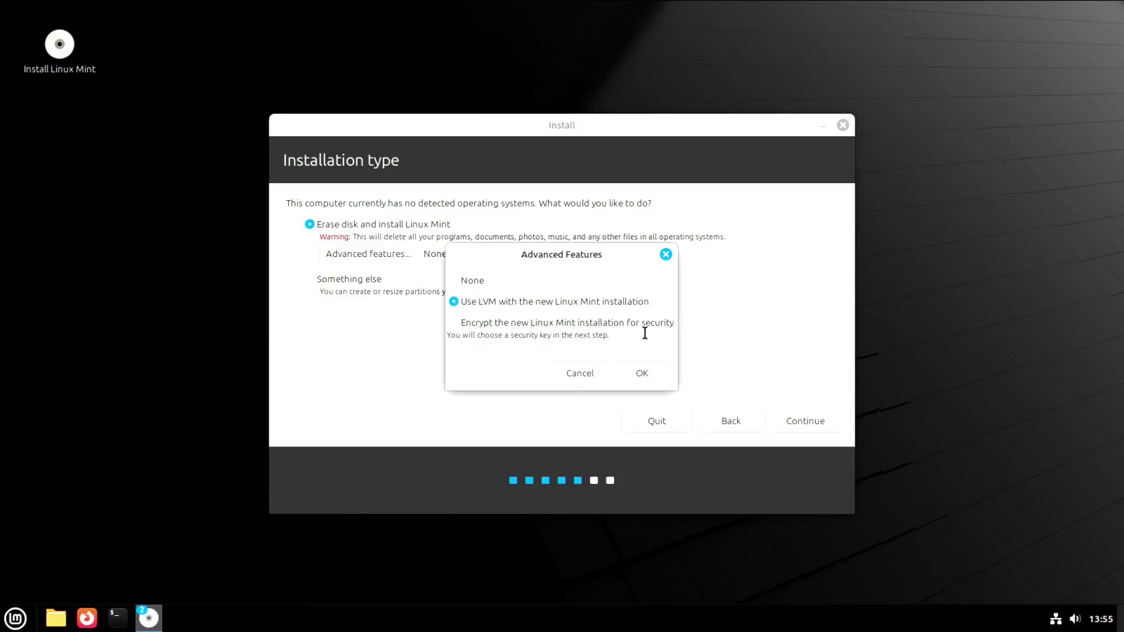
click(454, 322)
click(646, 373)
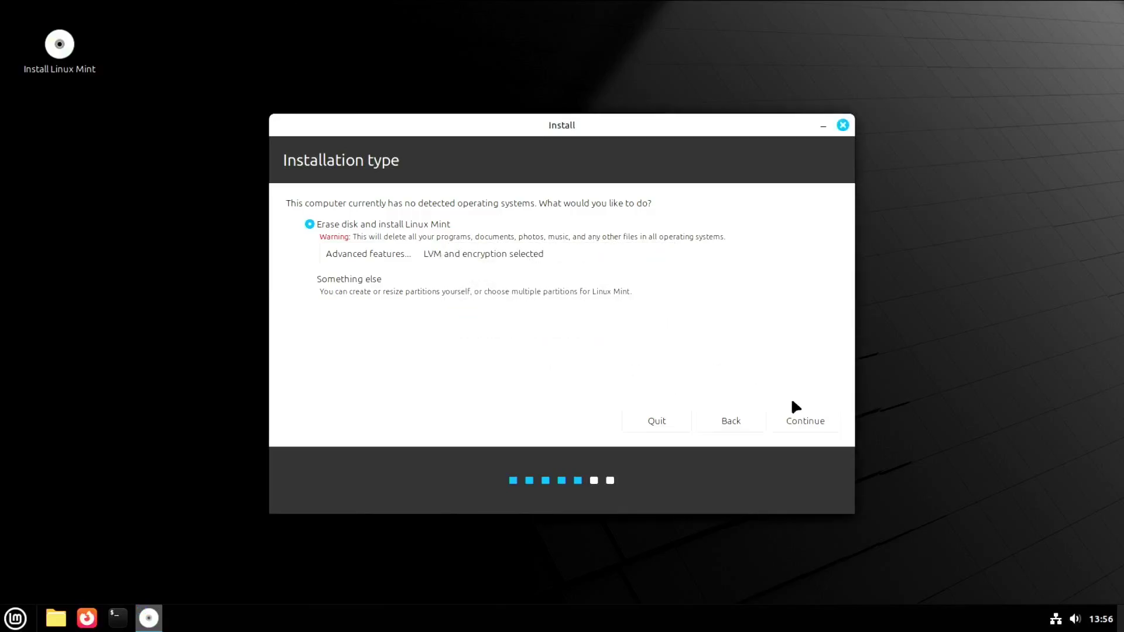
click(817, 421)
click(472, 224)
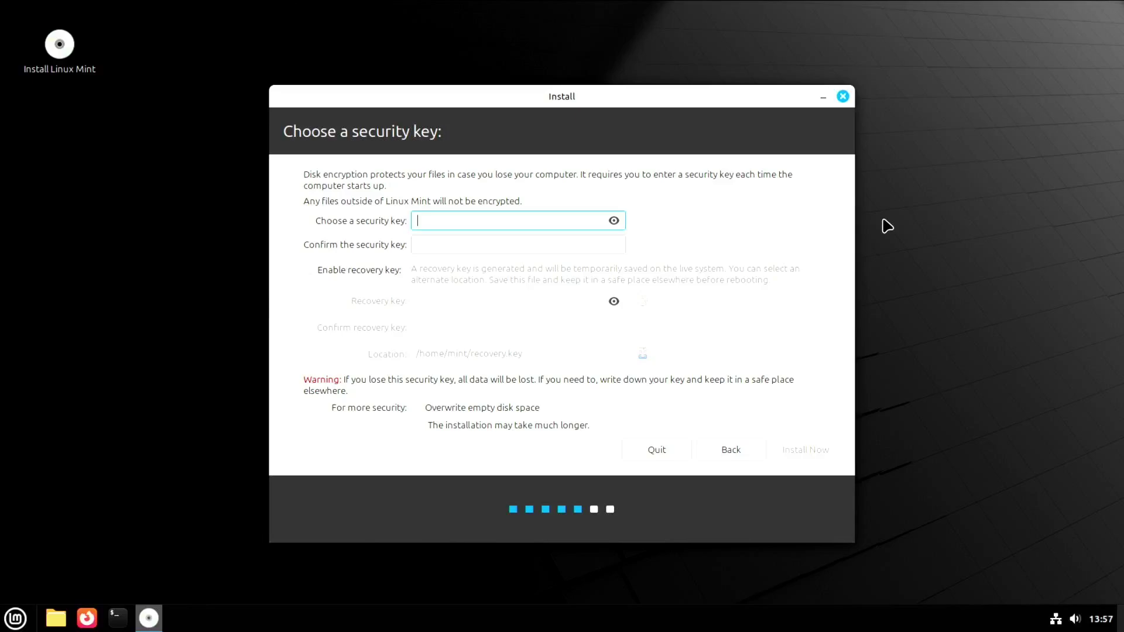
Enter the disk encryption security key, confirm it, and continue.
text(••)
click(489, 244)
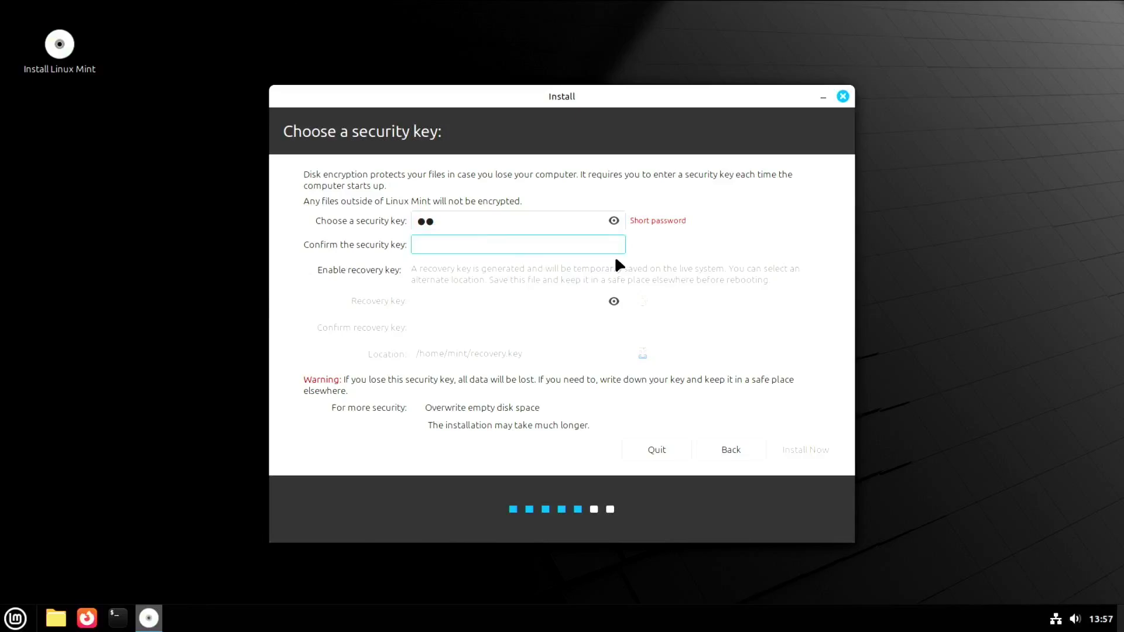
text(••)
click(796, 456)
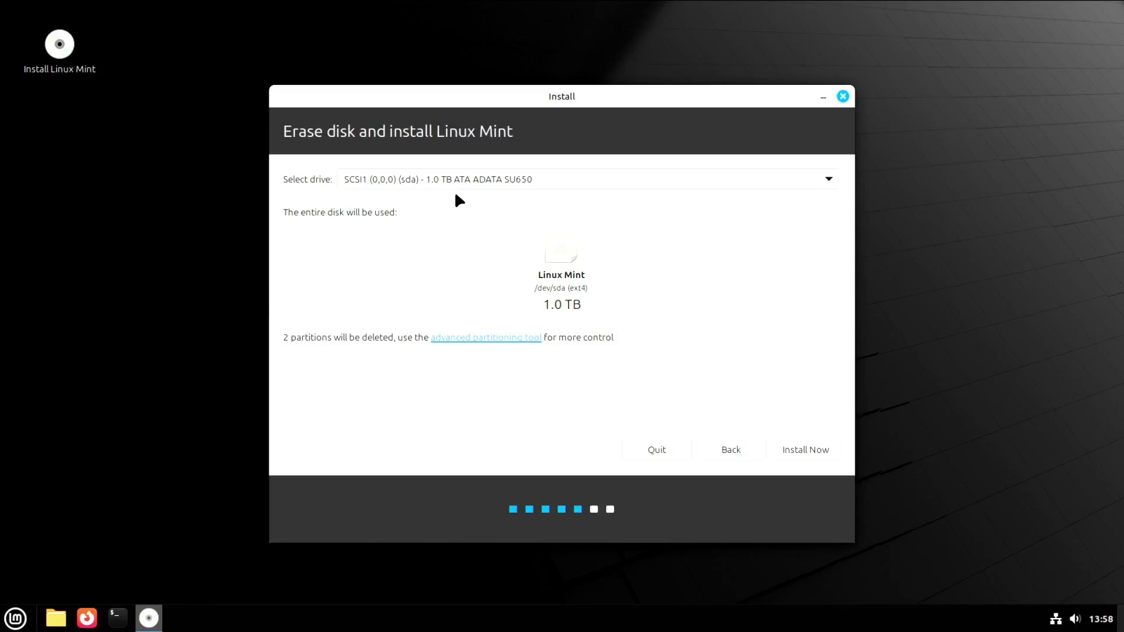
Select the 1.0 TB JMicron Generic drive (sdb) as install target and confirm writing partition changes.
click(828, 179)
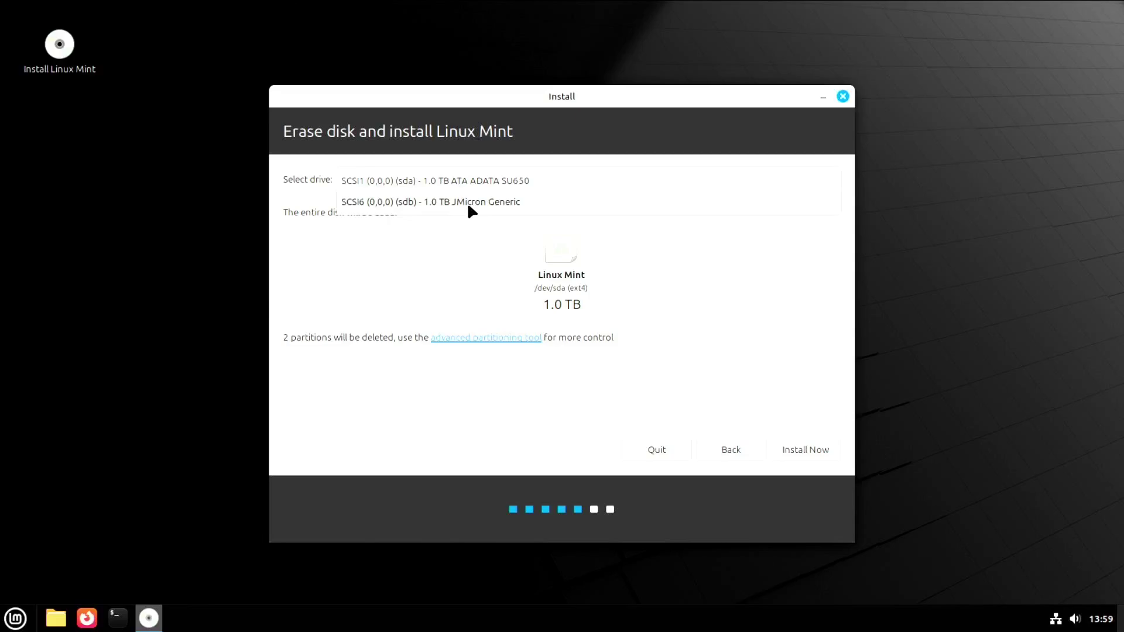
click(530, 181)
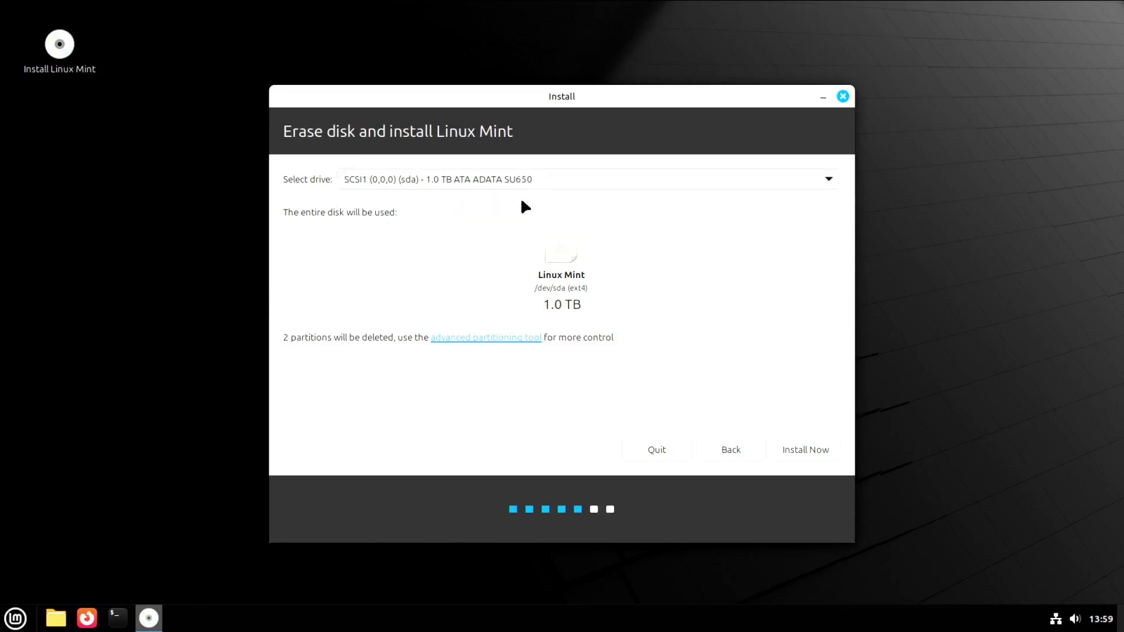
click(829, 180)
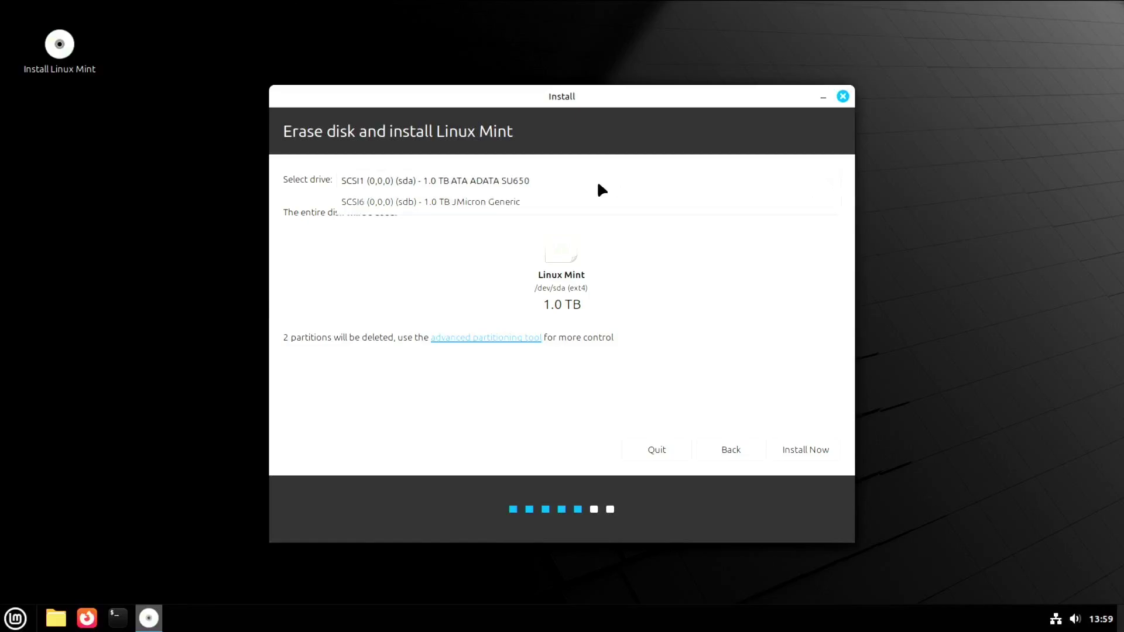
click(475, 201)
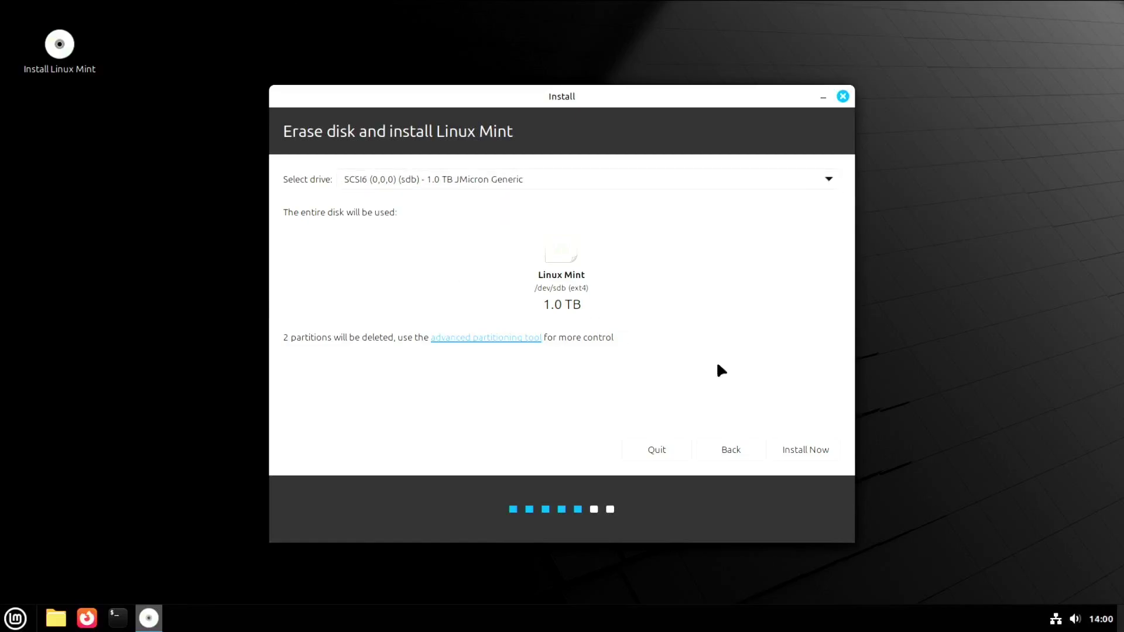
click(804, 450)
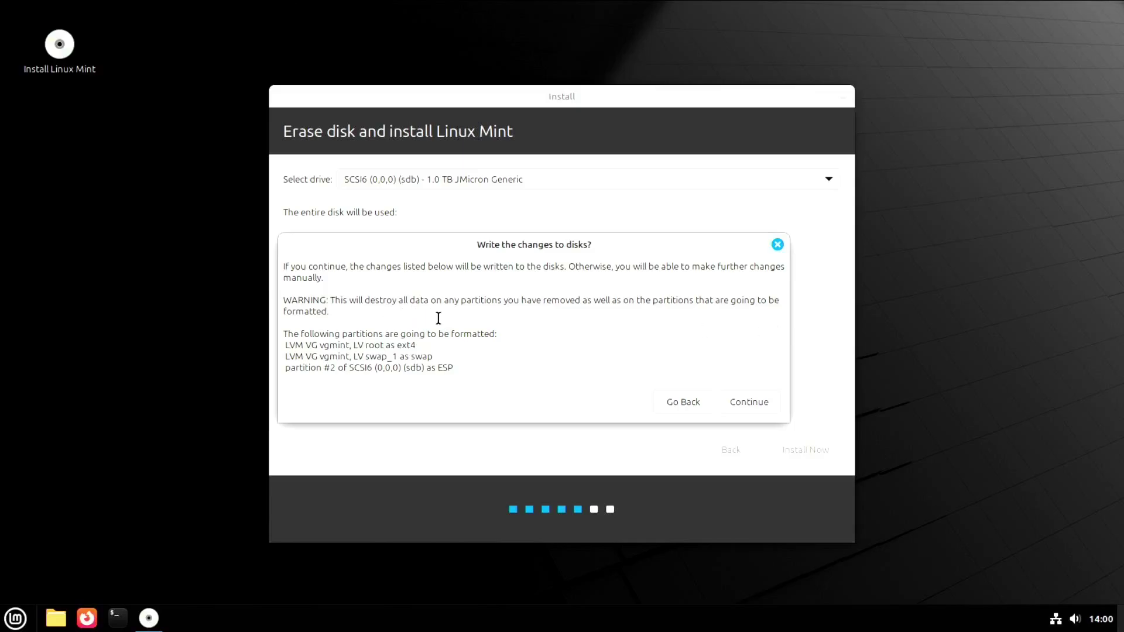
click(750, 403)
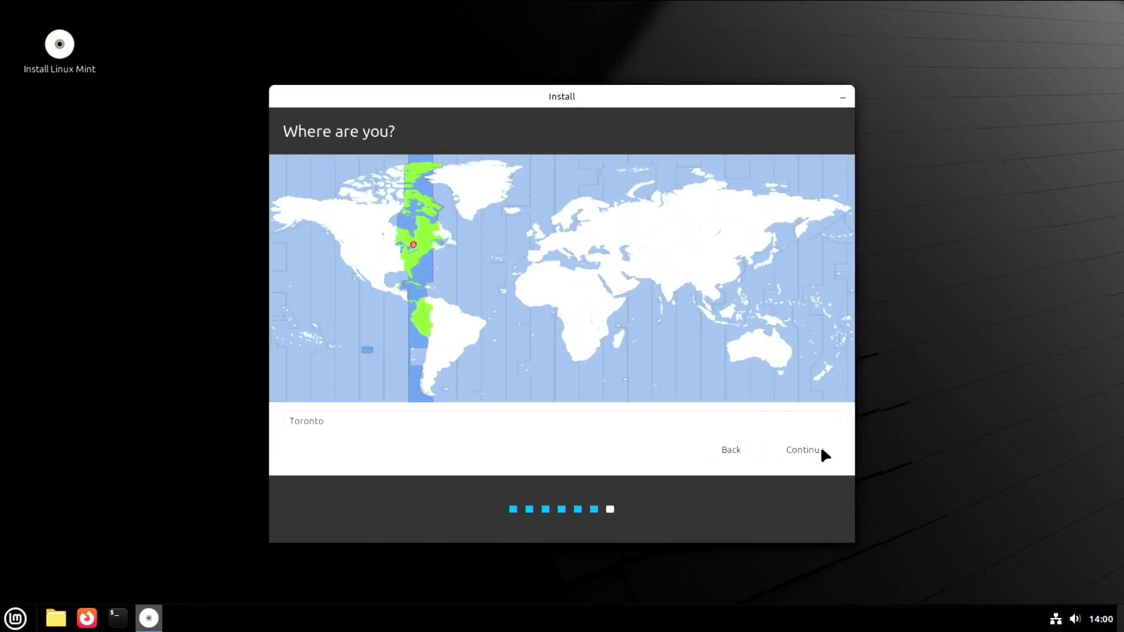
Keep Toronto as the location, enter the user's name, and rename the computer to externalssd.
click(822, 449)
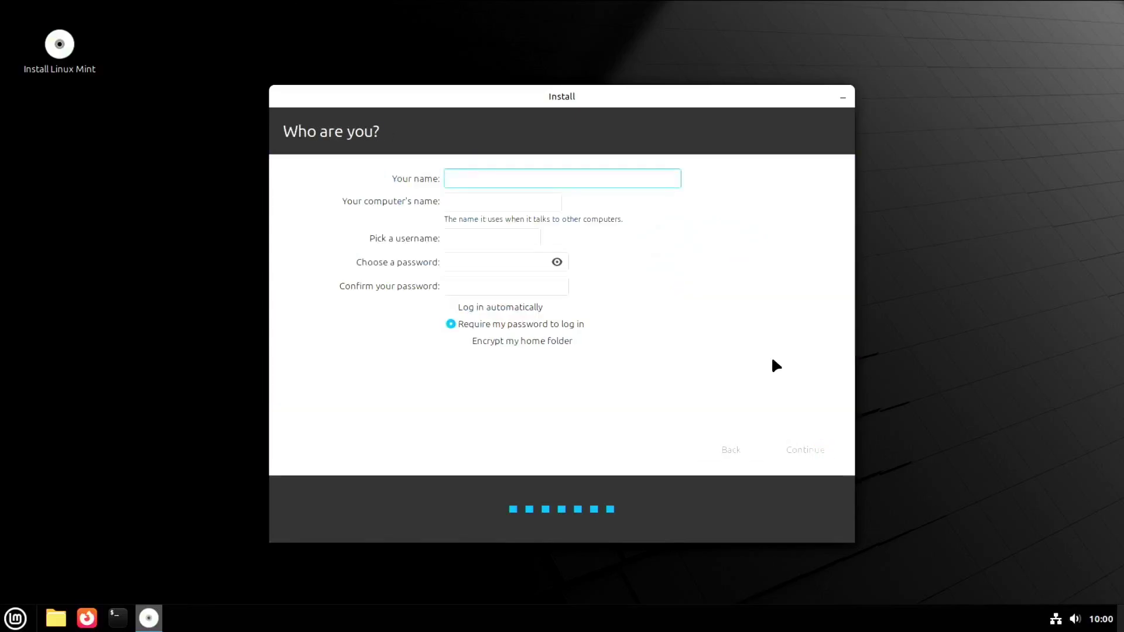
text(mench)
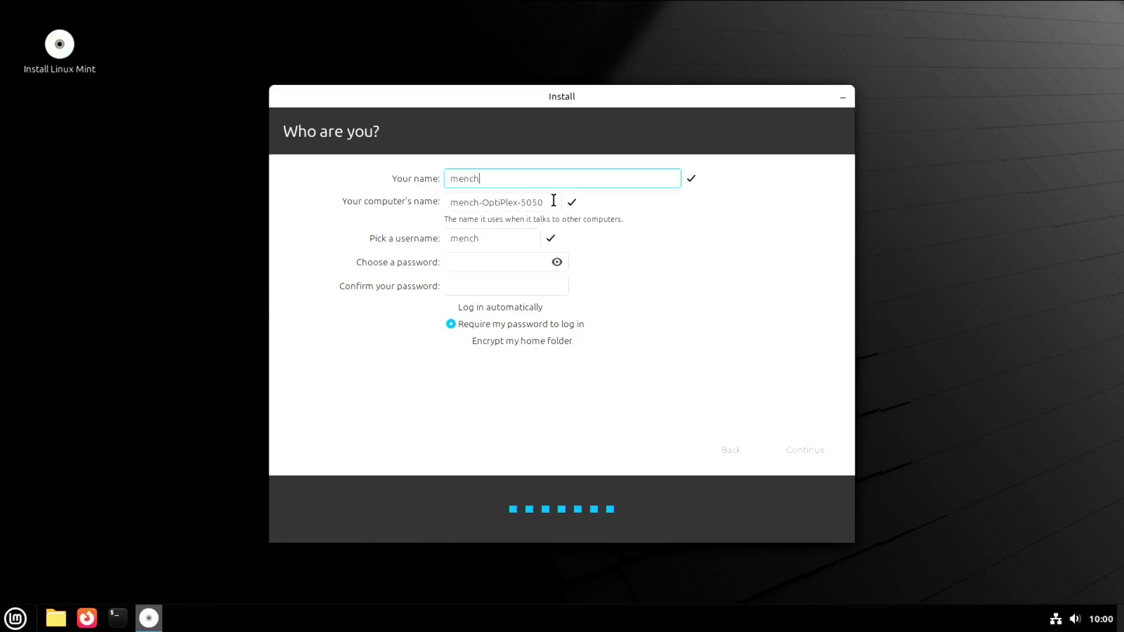
click(546, 202)
drag(546, 202, 359, 201)
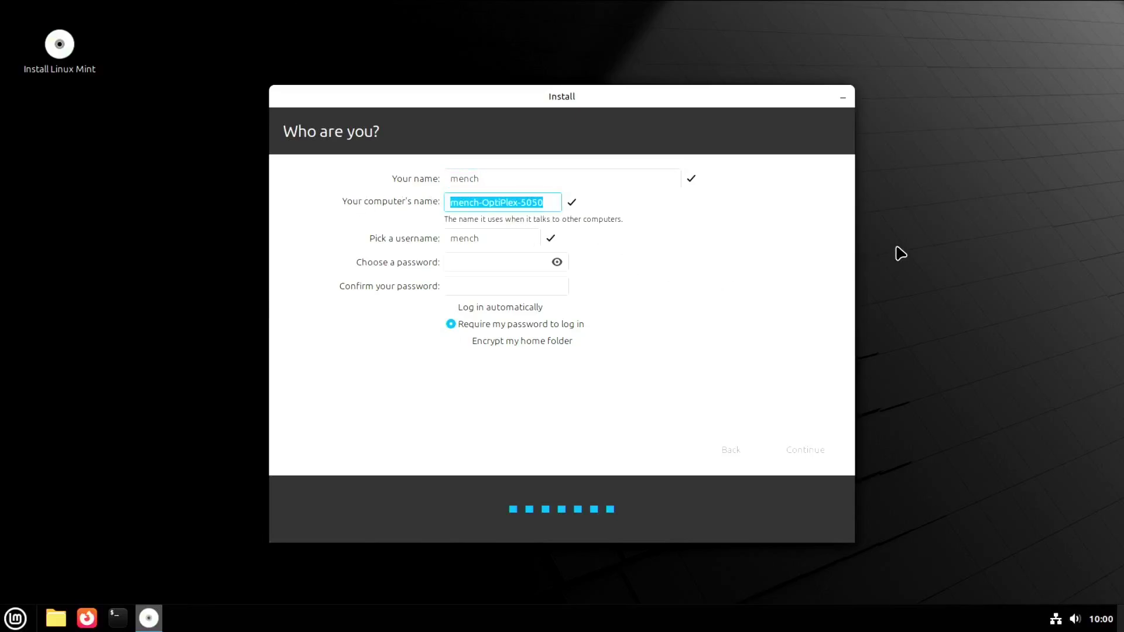
text(externalssd)
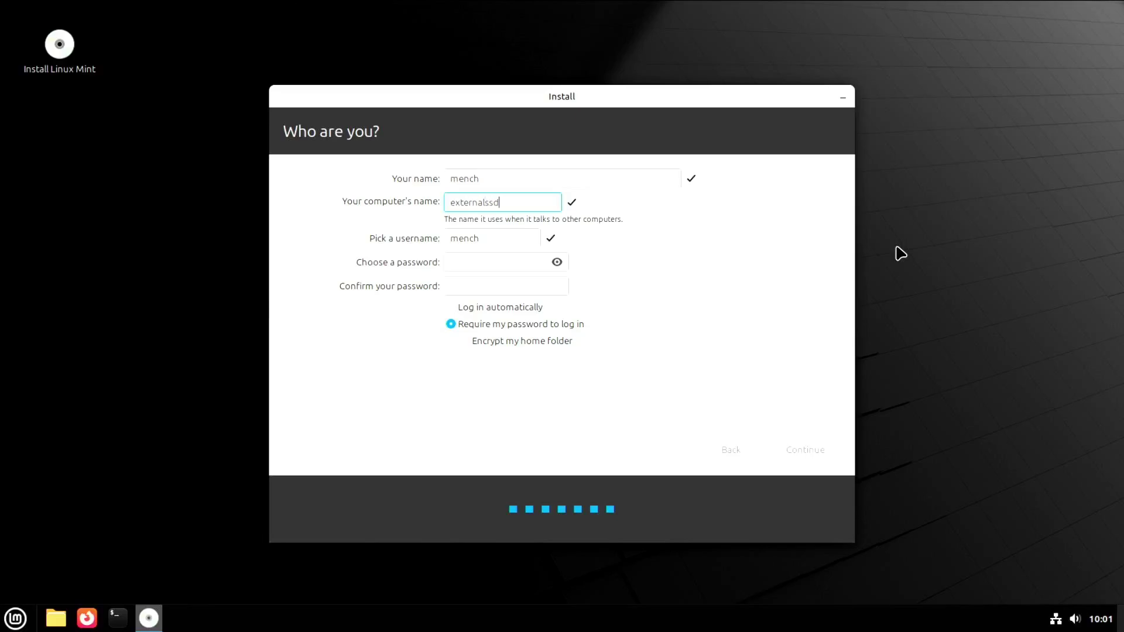
Enter the account password and type it again to confirm.
click(488, 242)
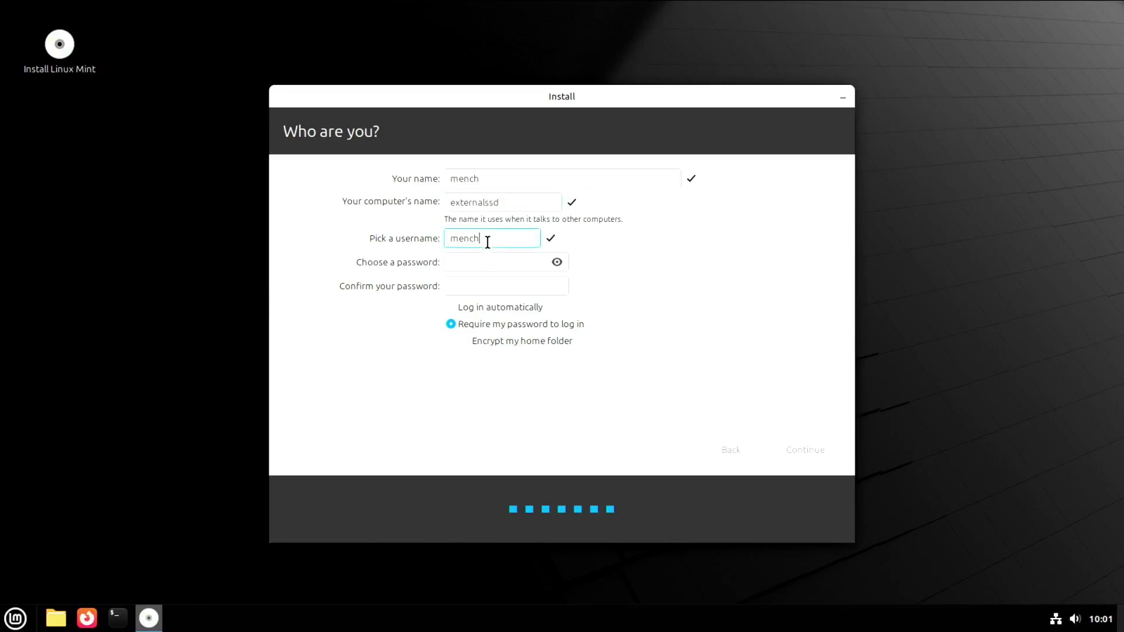
click(481, 264)
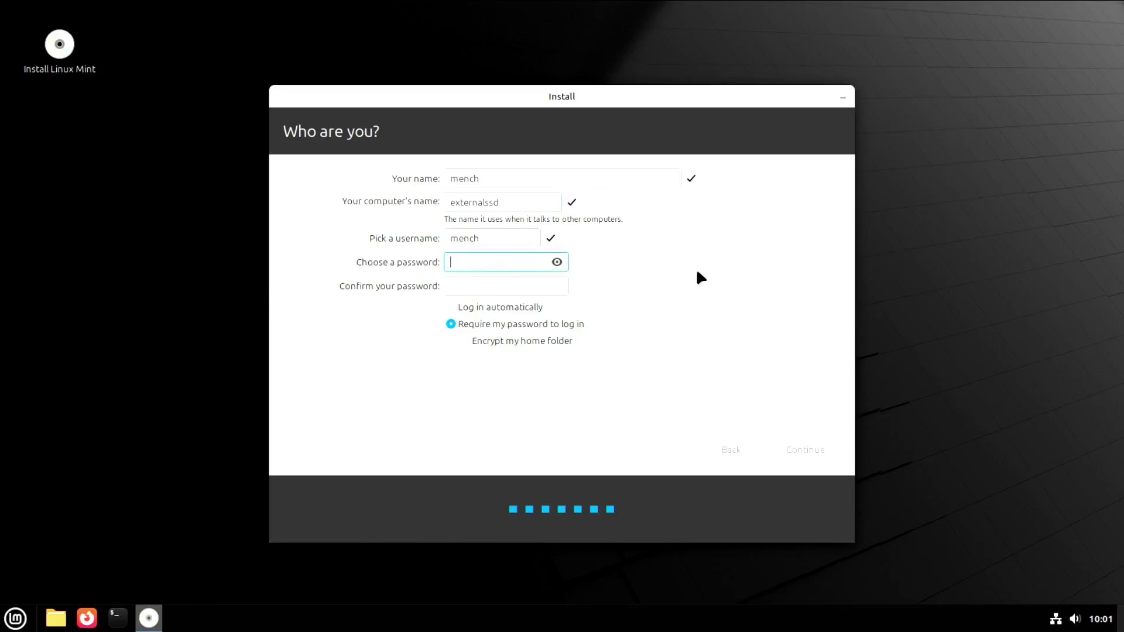
text(12)
click(513, 286)
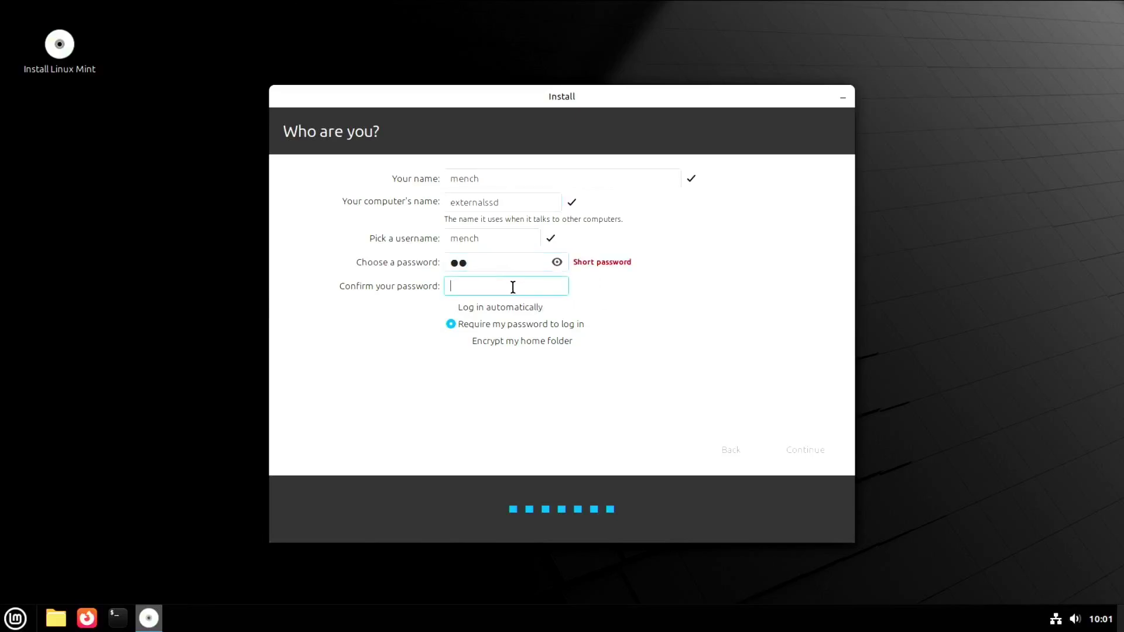
text(12)
Finish the Who are you? page so the installer copies files through to completion.
click(807, 450)
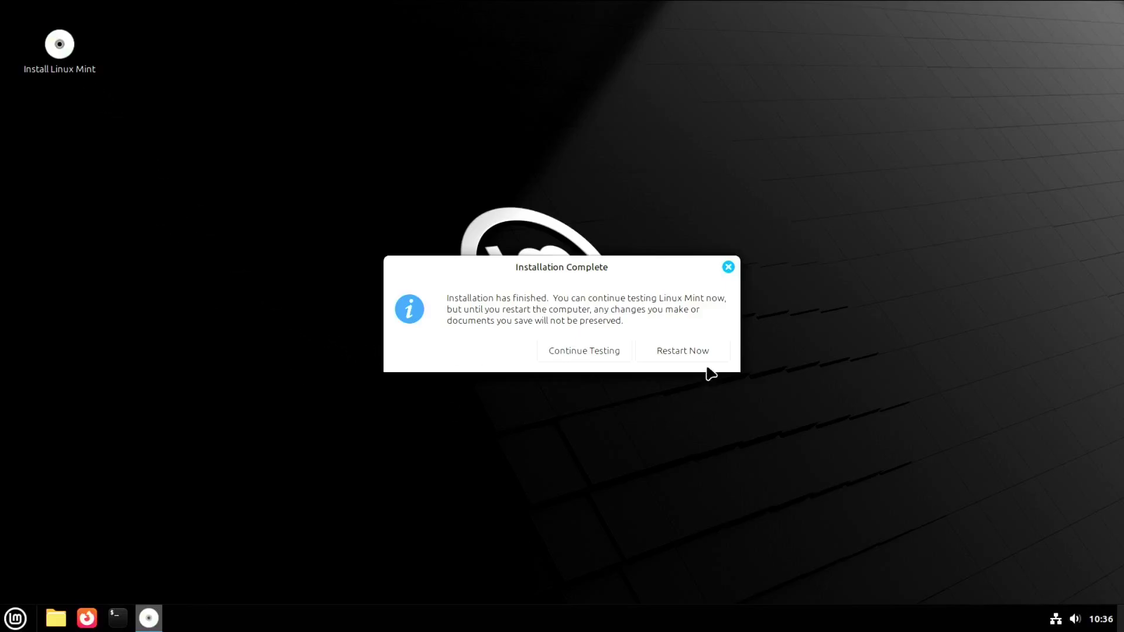
Restart after installation, acknowledge the remove-medium prompt, and open the Dell F12 boot menu.
click(698, 351)
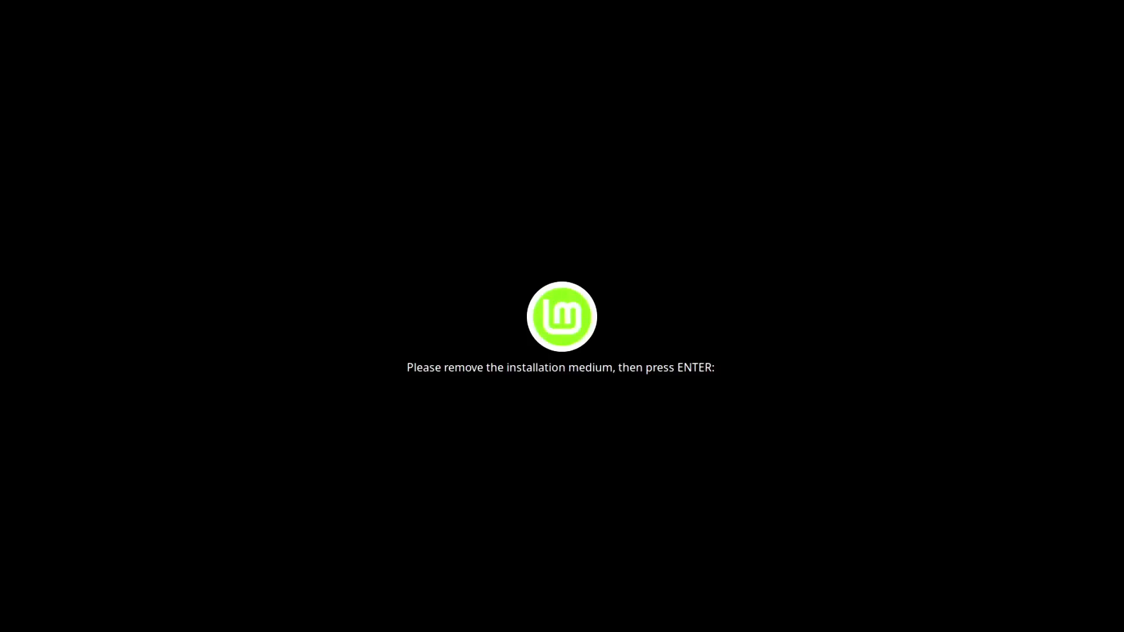
key(Return)
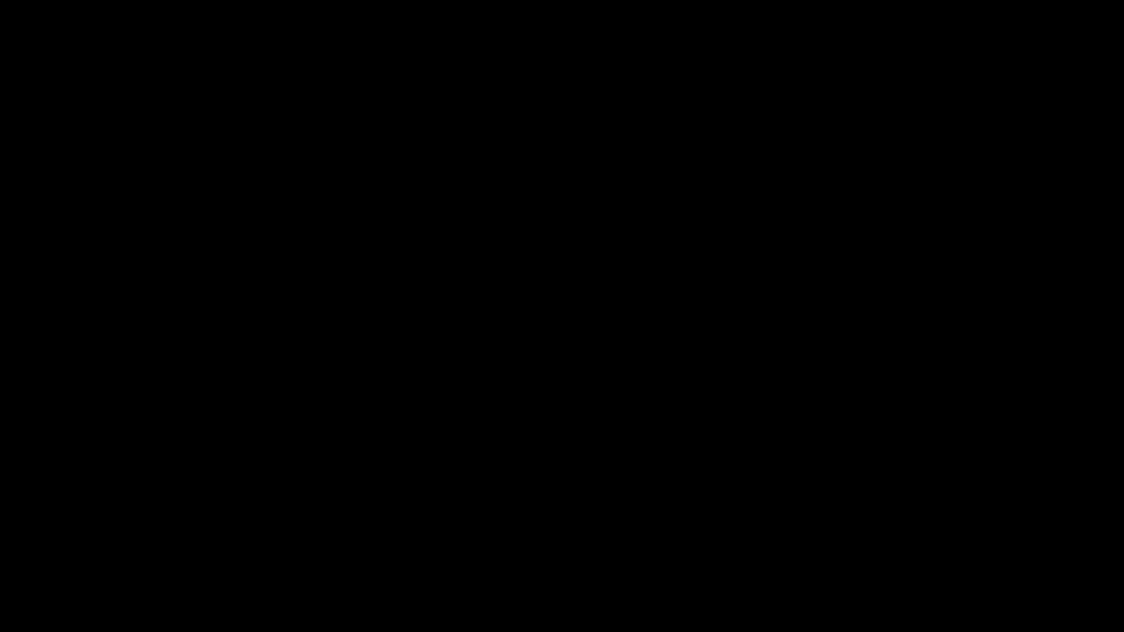
key(F12)
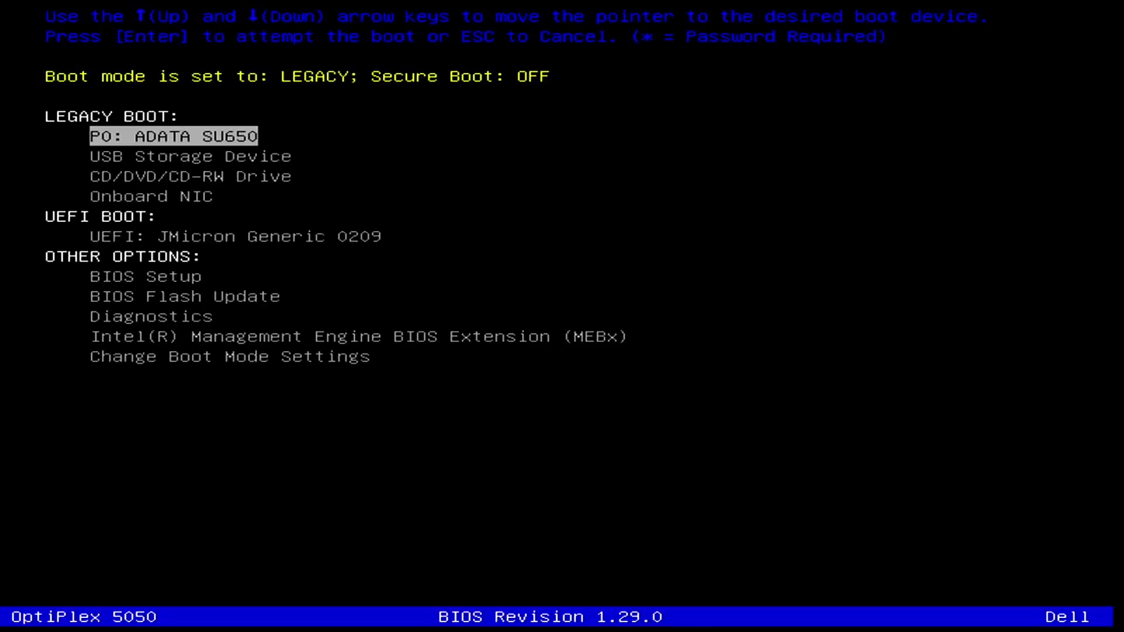
Select USB Storage Device in the Dell boot menu and boot from it.
key(Down)
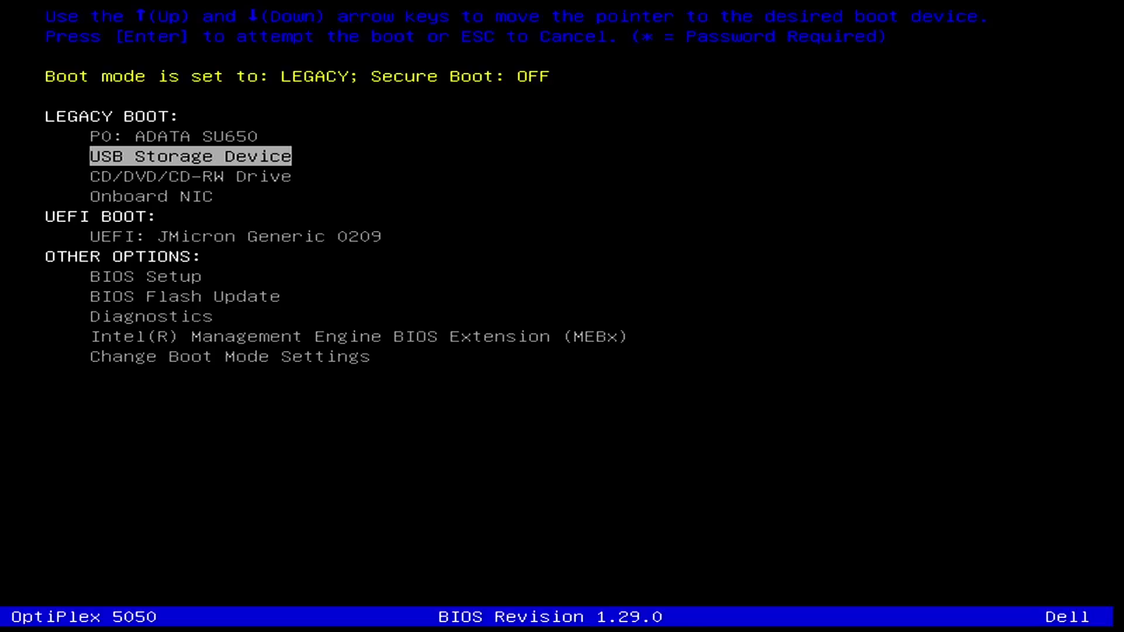
key(Down)
key(Down)
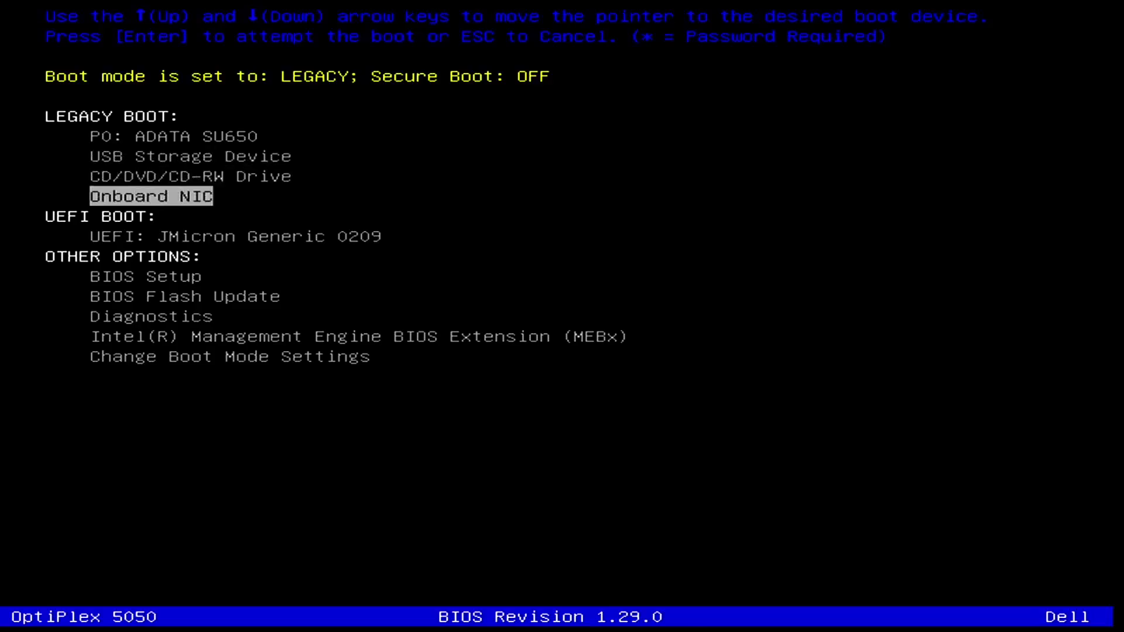
key(Up)
key(Up)
key(Up)
key(Up)
key(Up)
key(Up)
key(Up)
key(Up)
key(Up)
key(Up)
key(Up)
key(Up)
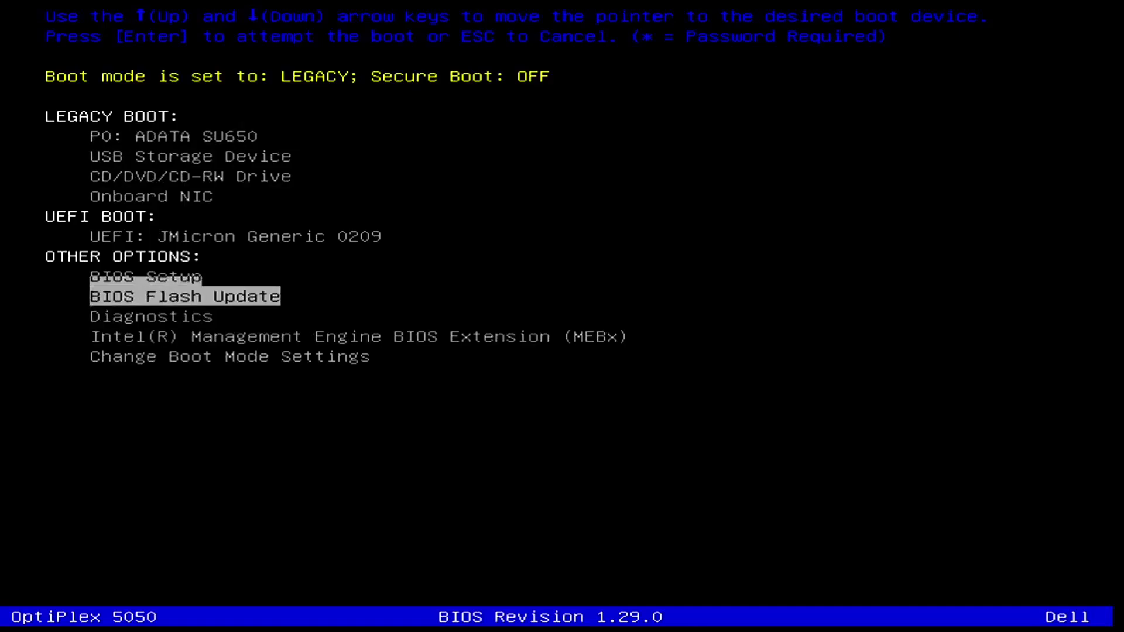
key(Return)
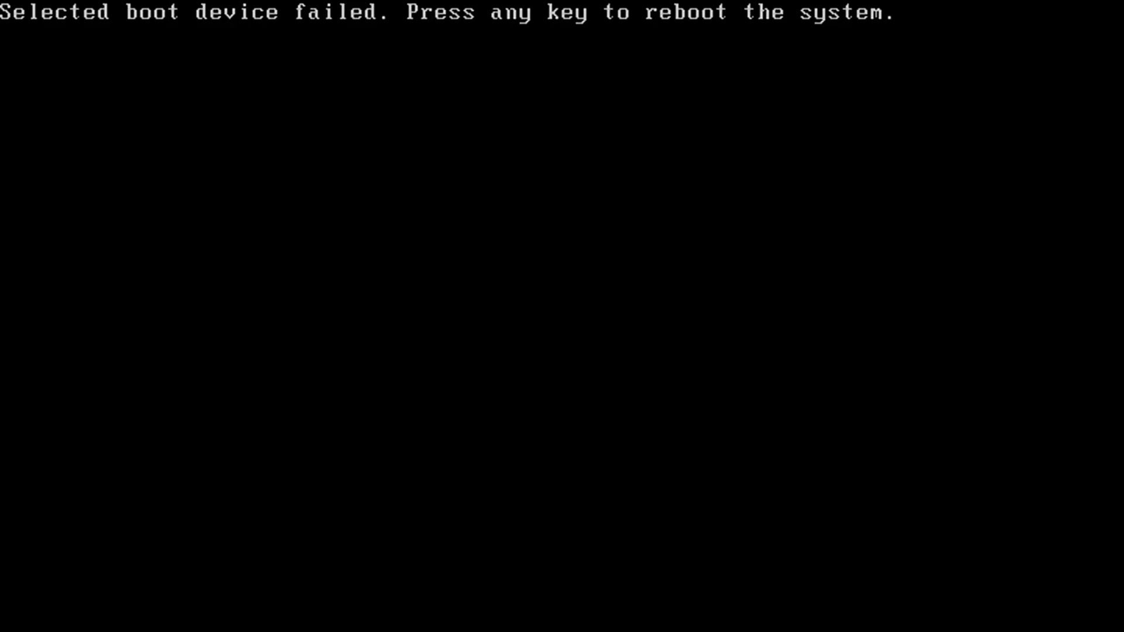
Reboot, retry USB Storage Device, then reboot again with F12 after it fails.
key(Return)
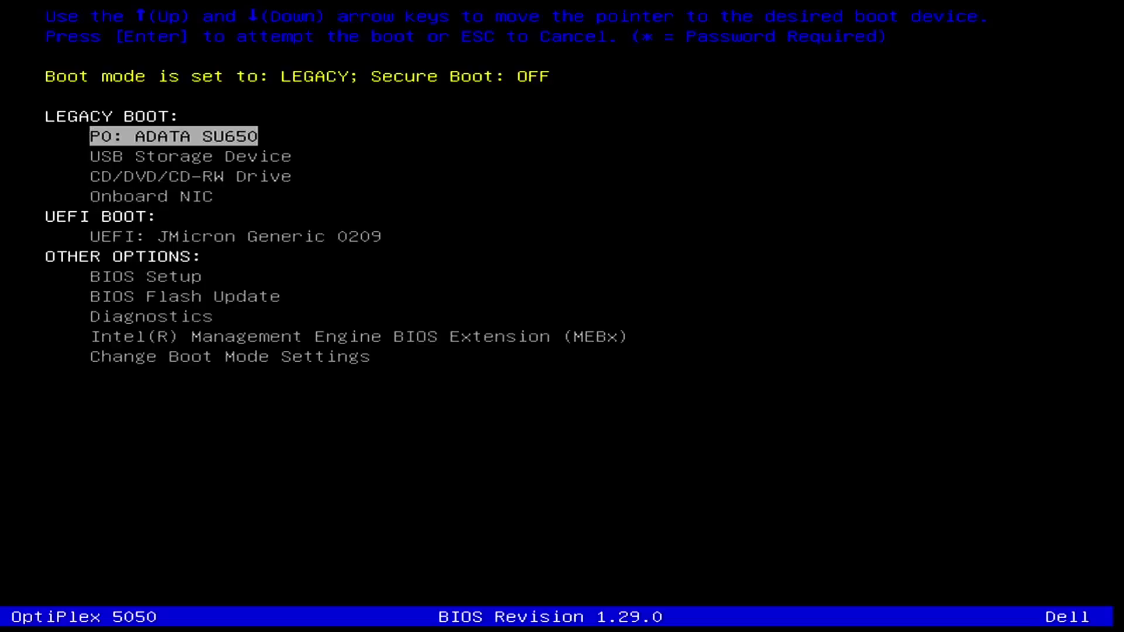
key(Down)
key(Down)
key(Down)
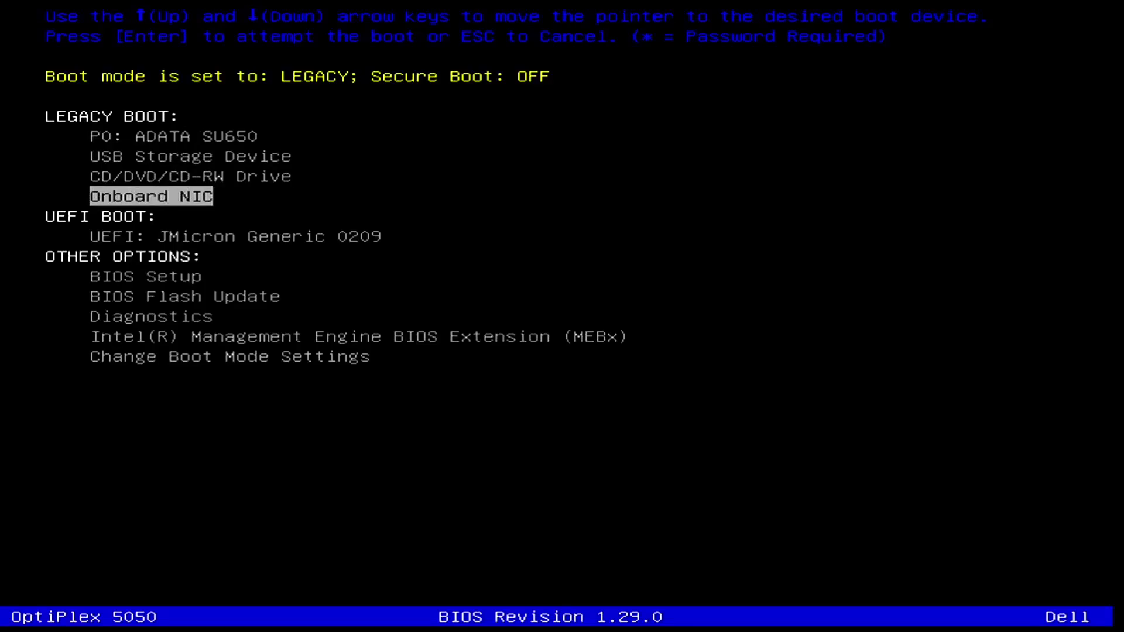
key(Up)
key(Up)
key(Up)
key(Down)
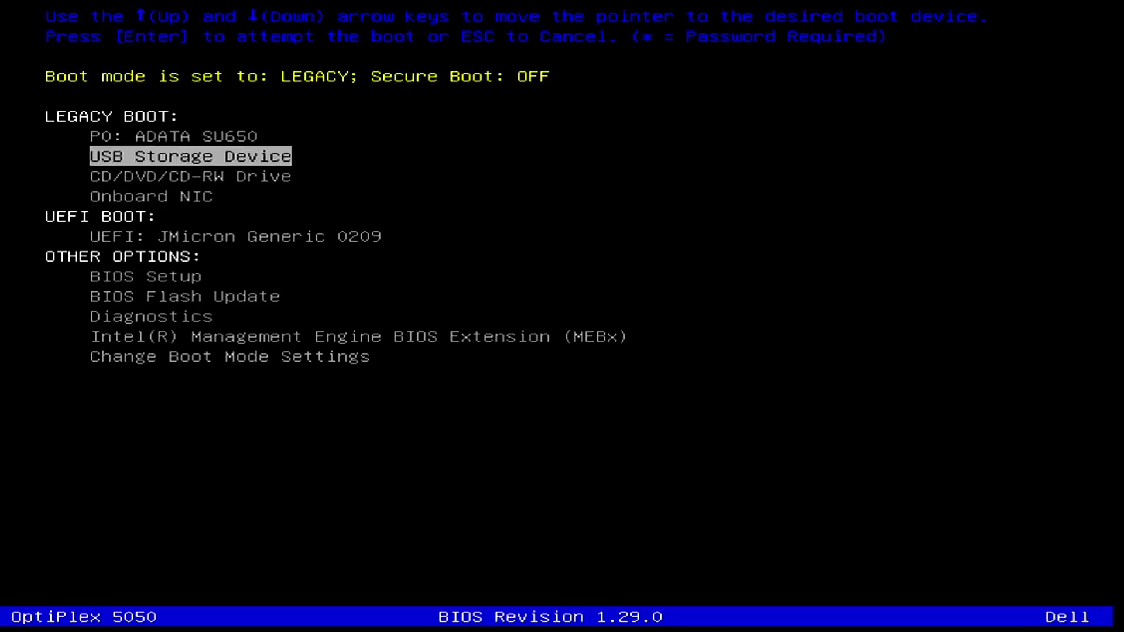
key(Return)
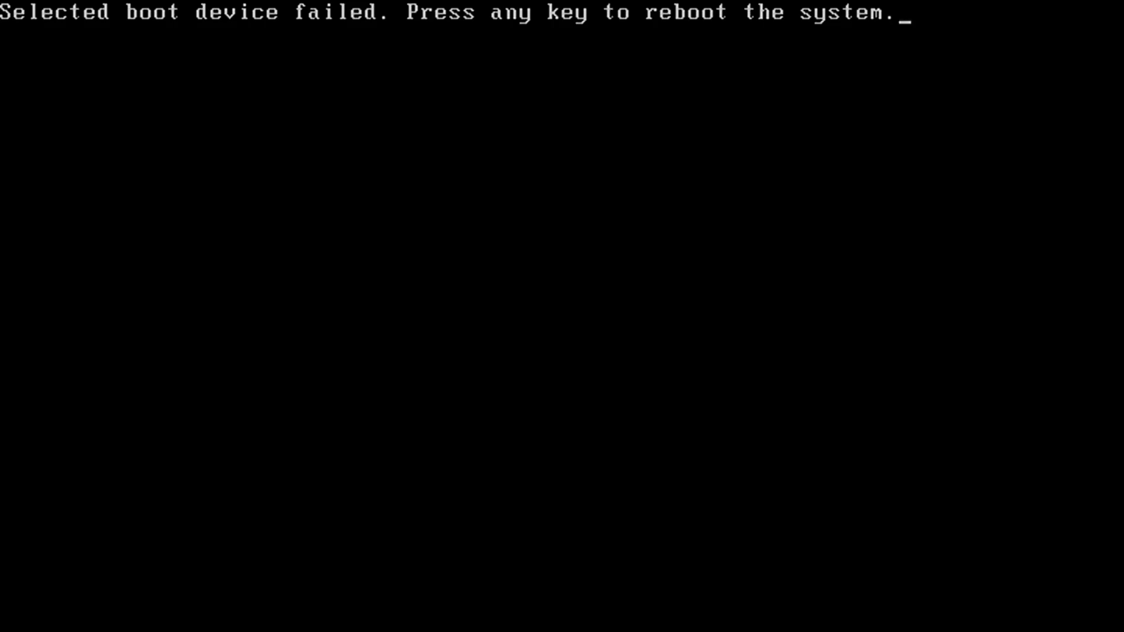
key(Return)
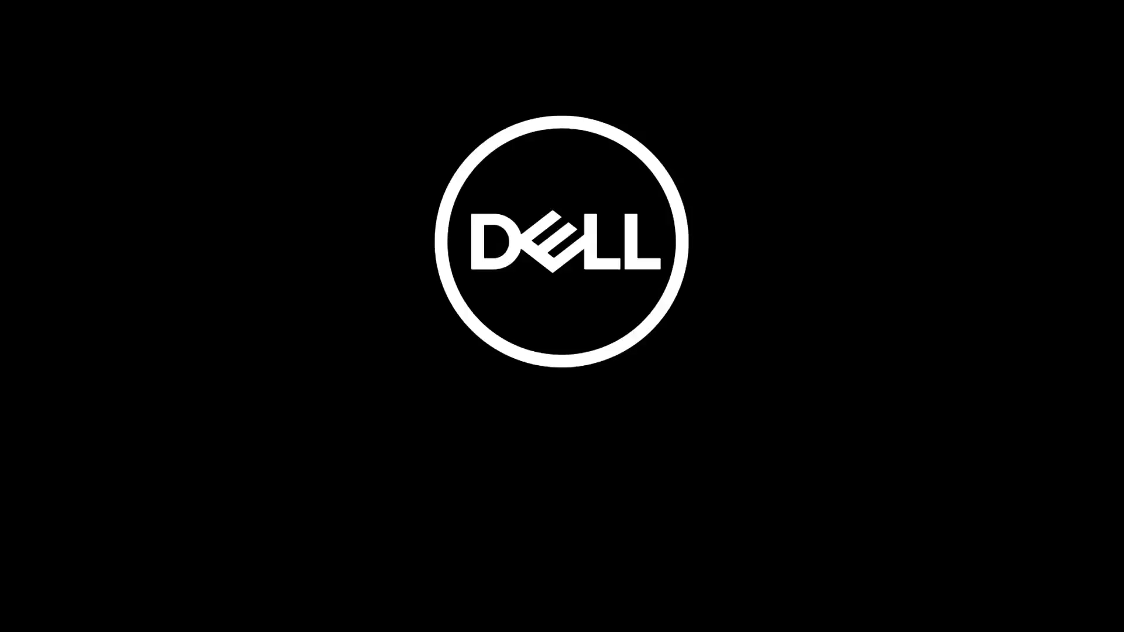
key(F12)
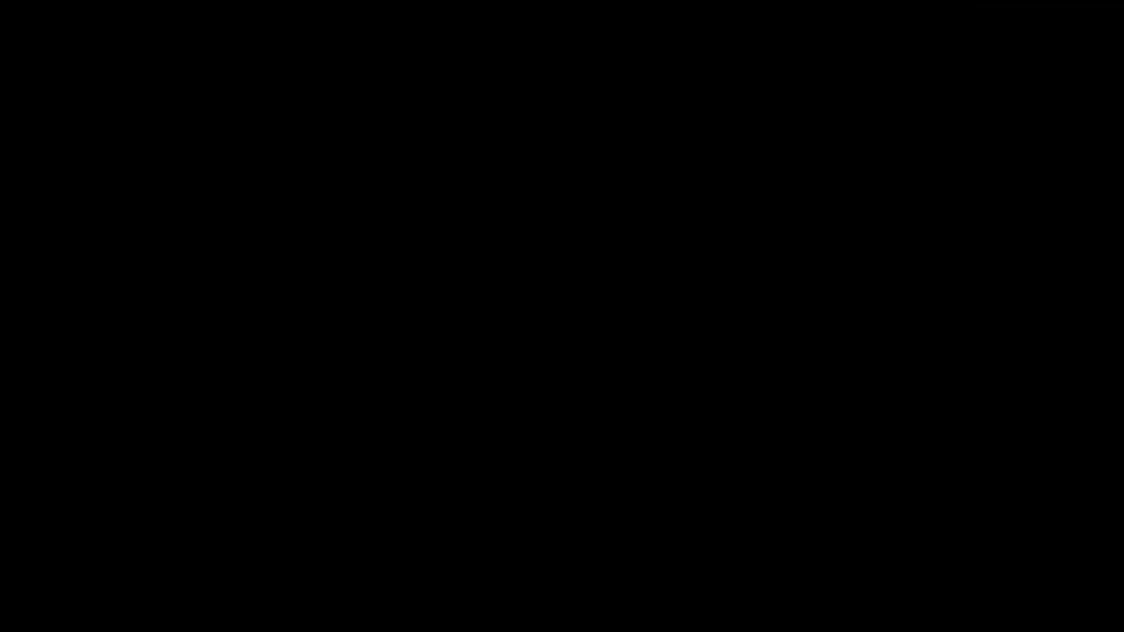
Highlight UEFI: JMicron Generic 0209 in the boot device list and boot from it.
key(Down)
key(Down)
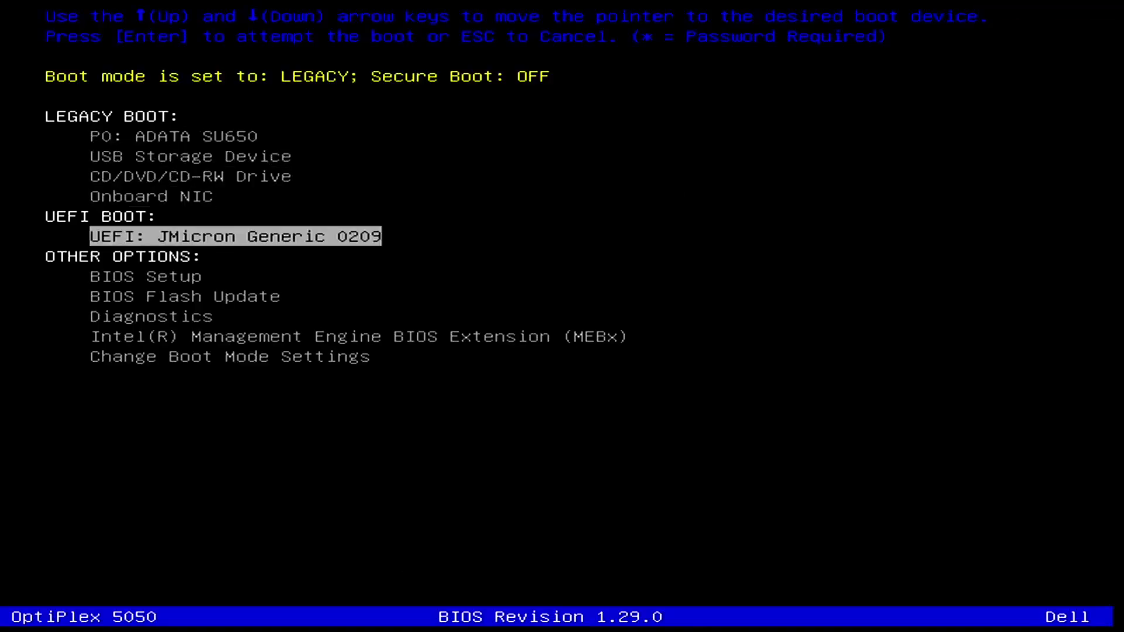
key(Down)
key(Up)
key(Up)
key(Up)
key(Up)
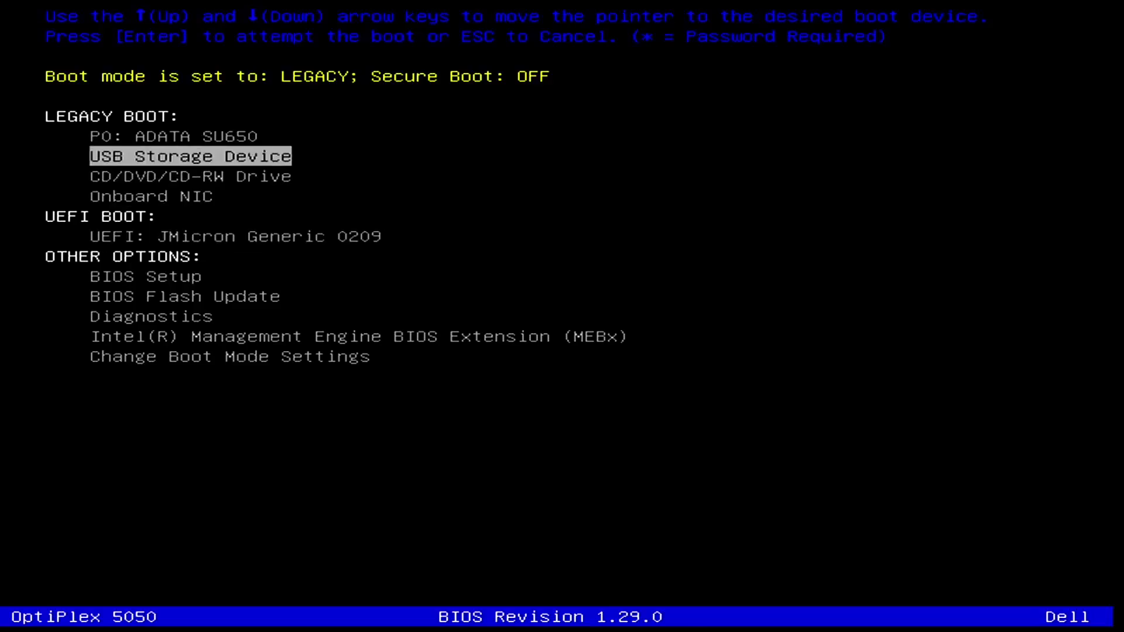
key(Down)
key(Down)
key(Down)
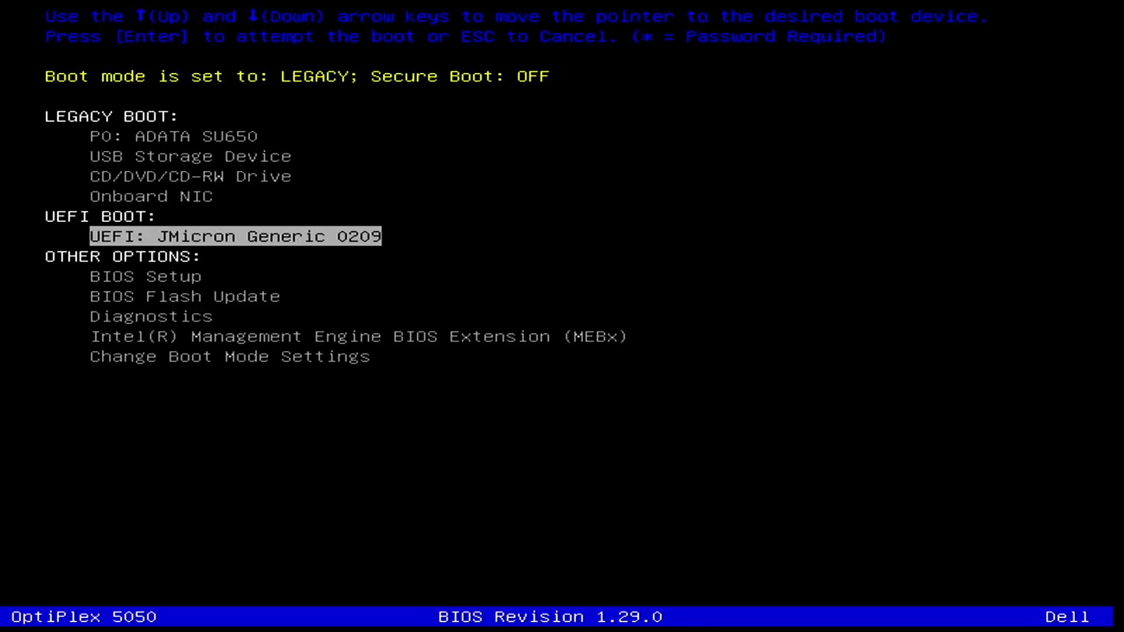
key(Up)
key(Up)
key(Up)
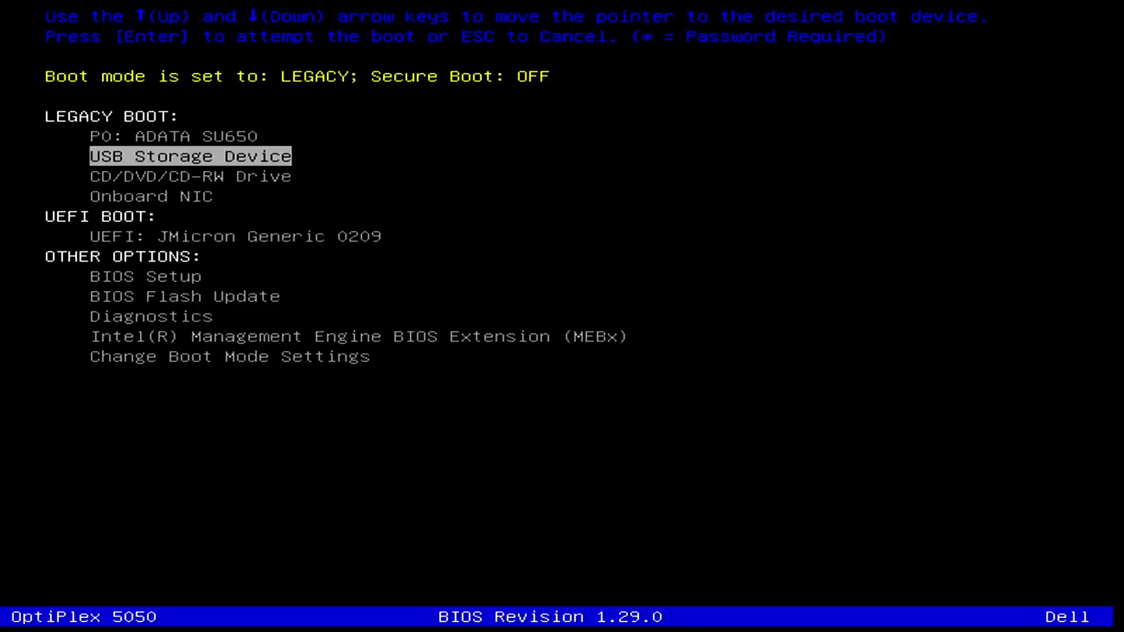
key(Down)
key(Down)
key(Down)
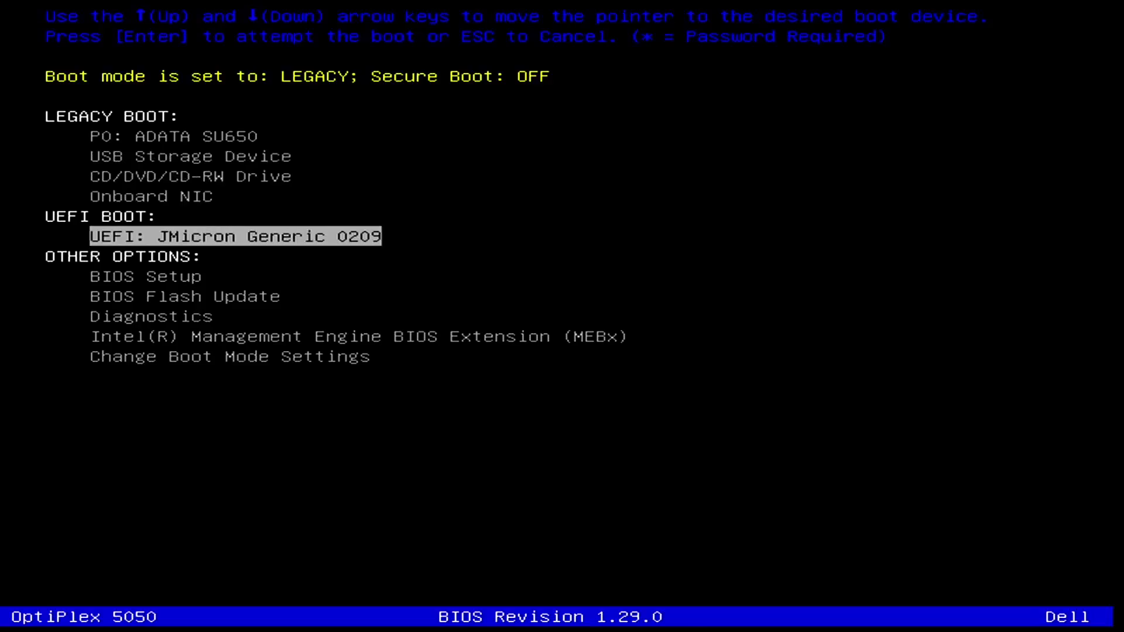
key(Return)
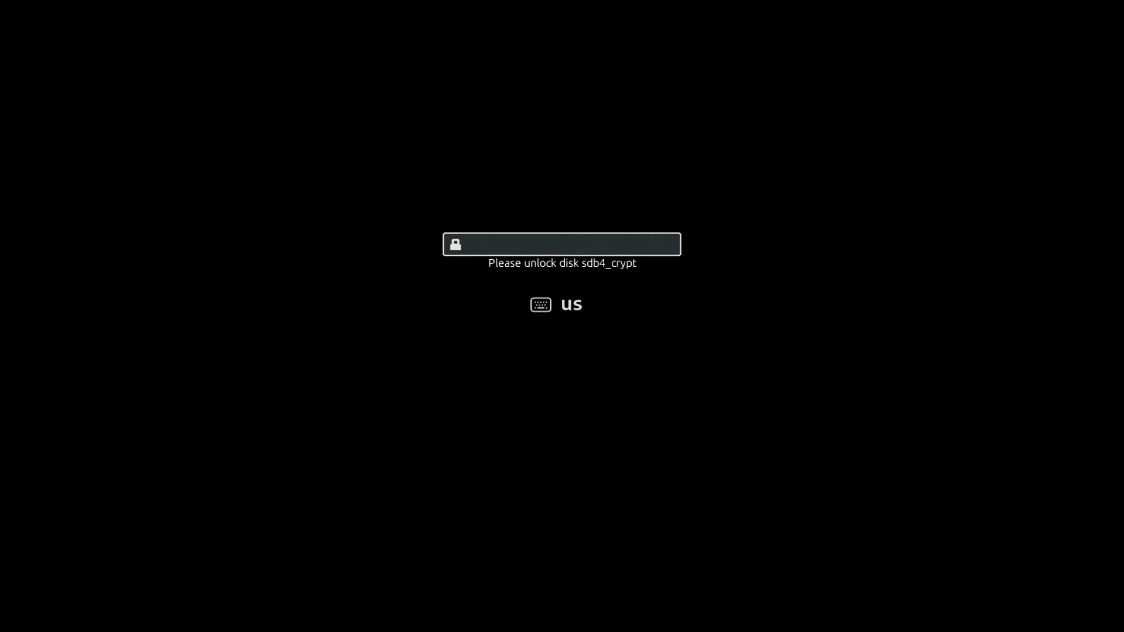
Enter the sdb4_crypt disk passphrase, then the account password at the login screen.
text(••)
key(Return)
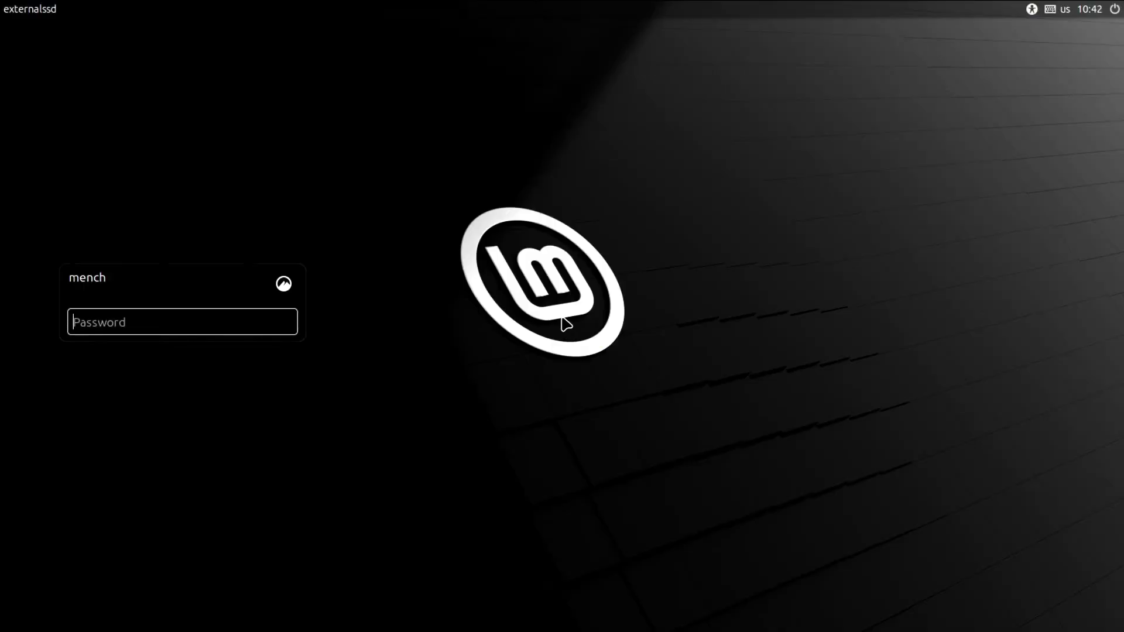
text(••)
key(Return)
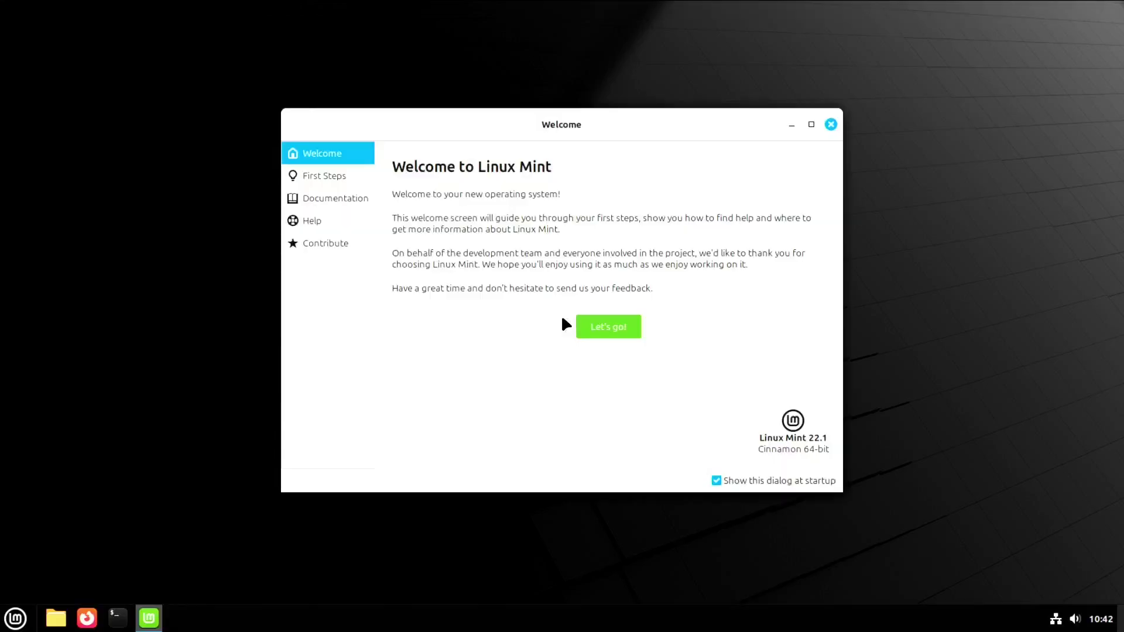
Uncheck 'Show this dialog at startup' in the Welcome window and close it.
click(717, 480)
click(830, 124)
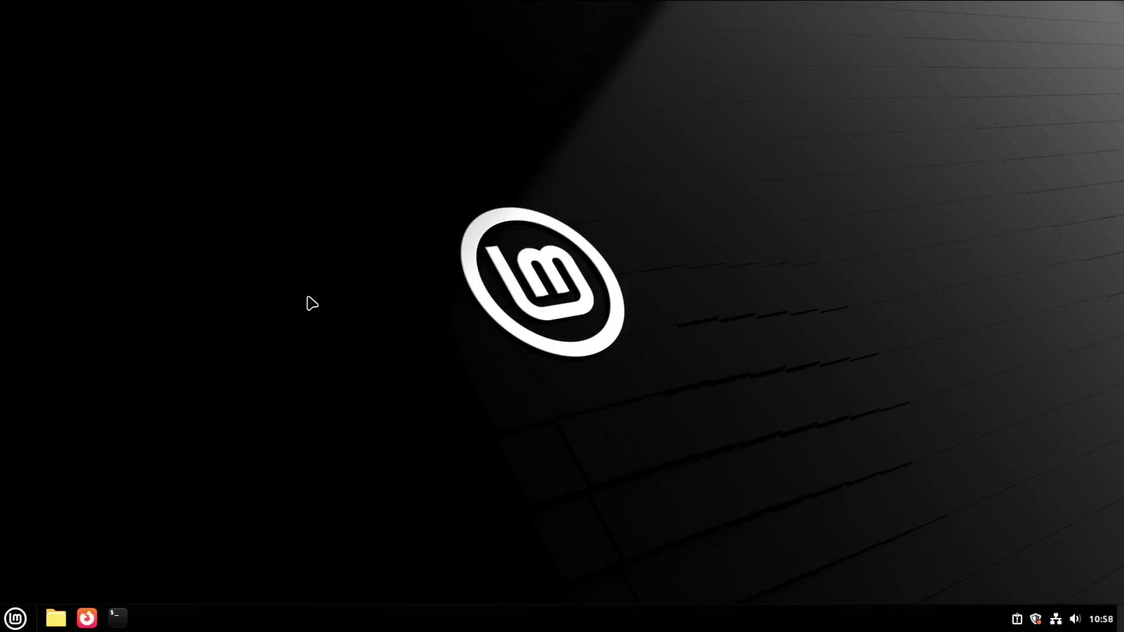
Restart Linux Mint via the Mint menu's Shut Down options, cancelling the stray Log Out dialog.
click(15, 618)
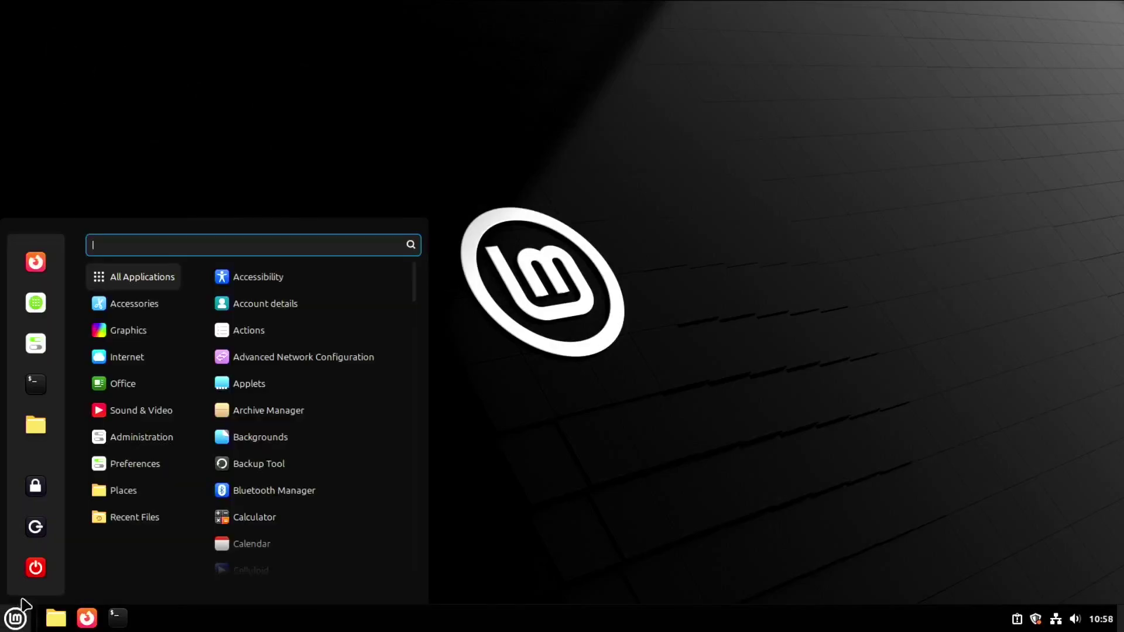
click(36, 527)
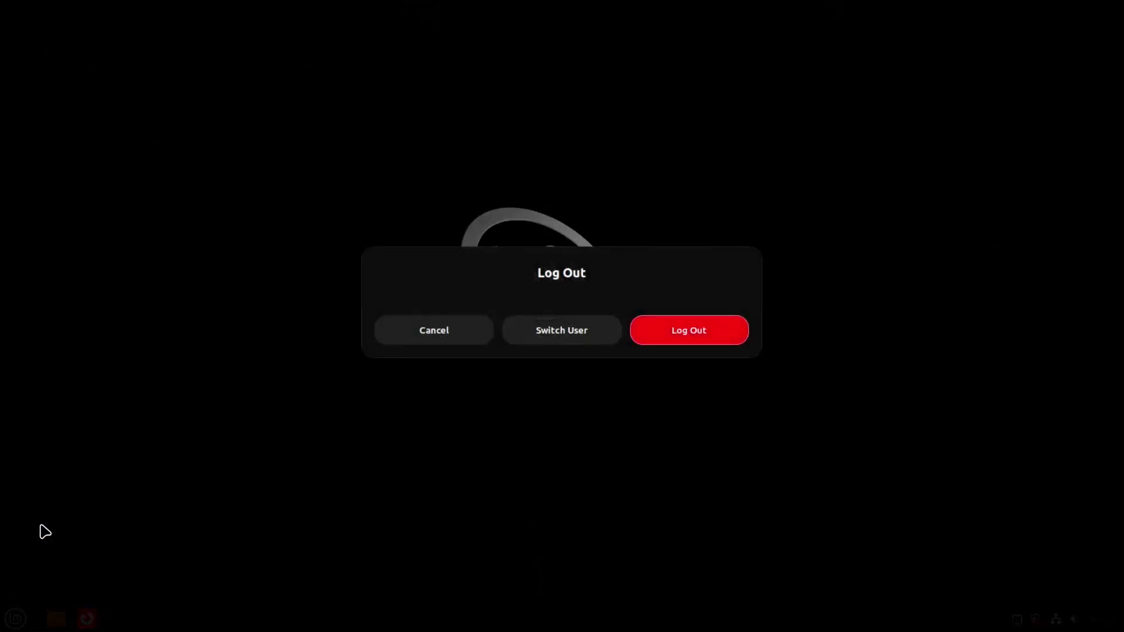
click(460, 340)
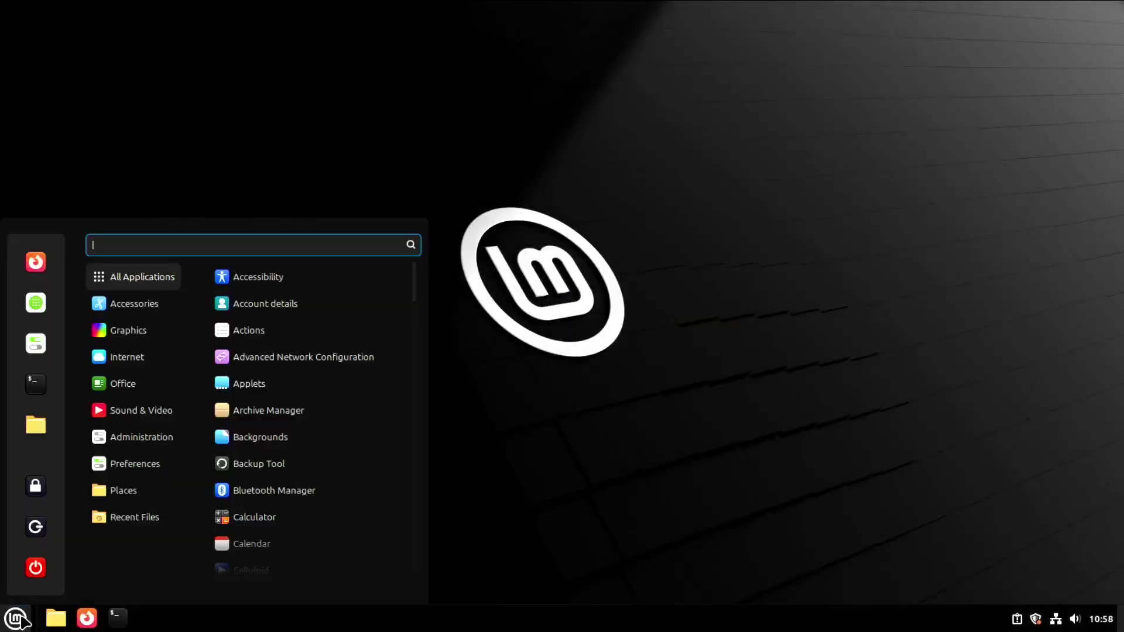
click(36, 567)
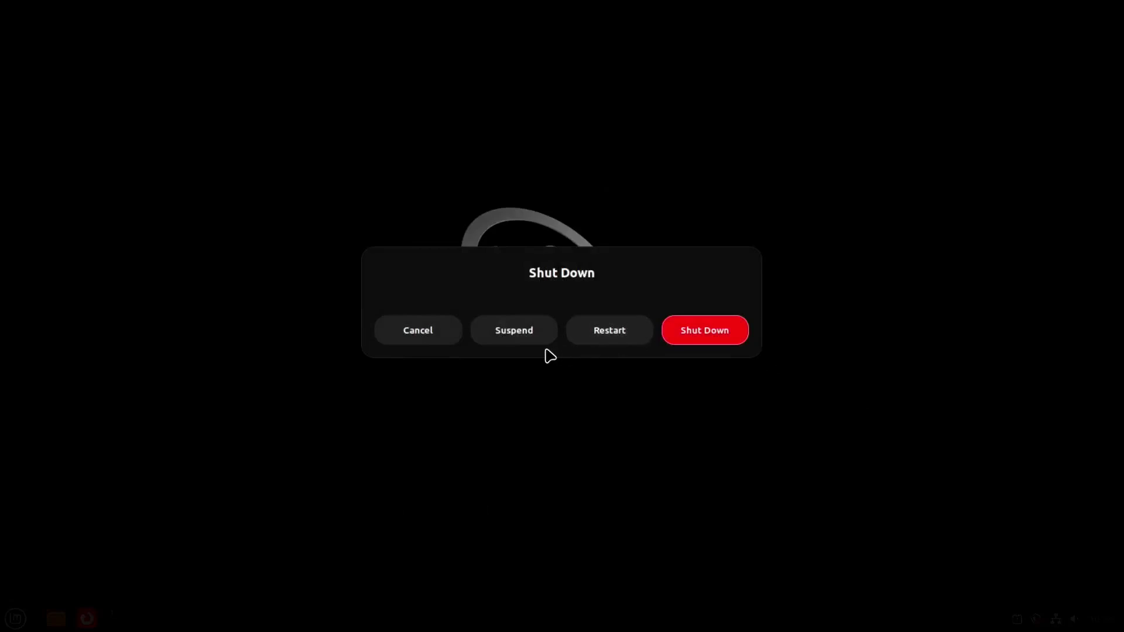
click(610, 332)
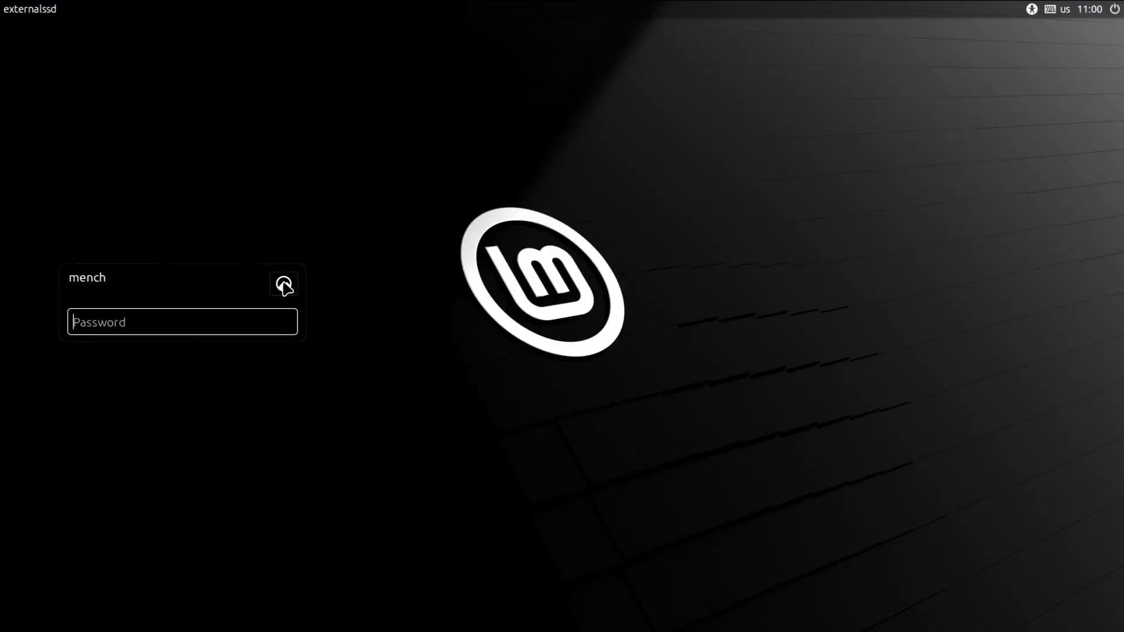
Restart the machine from the login screen's power menu via Quit... and Restart.
click(283, 286)
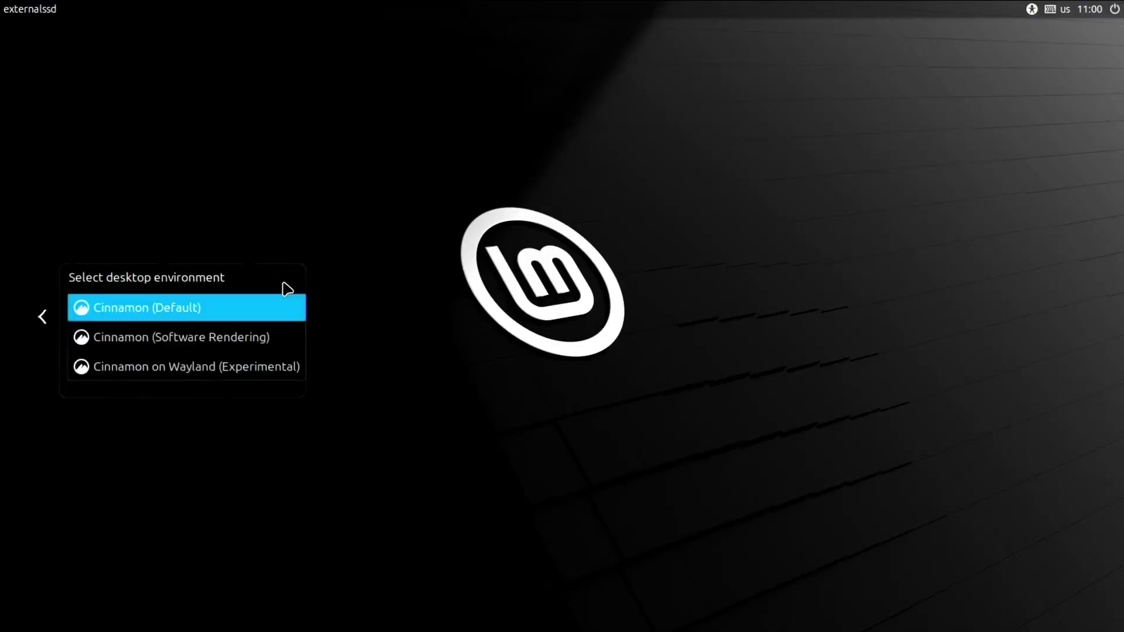
click(401, 306)
click(1115, 10)
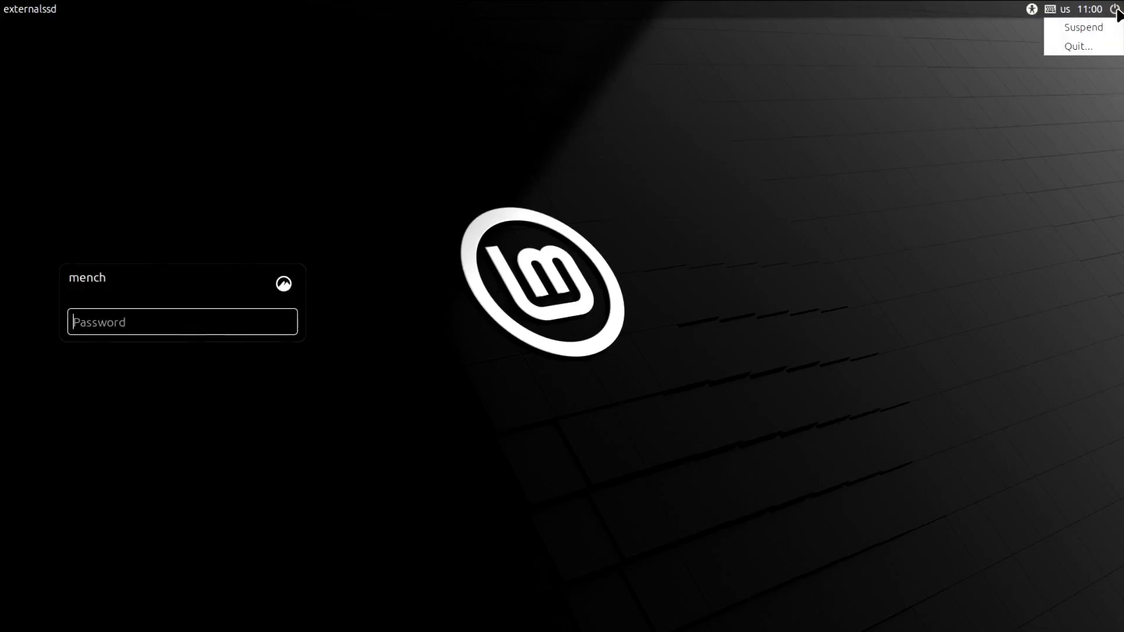
click(1078, 46)
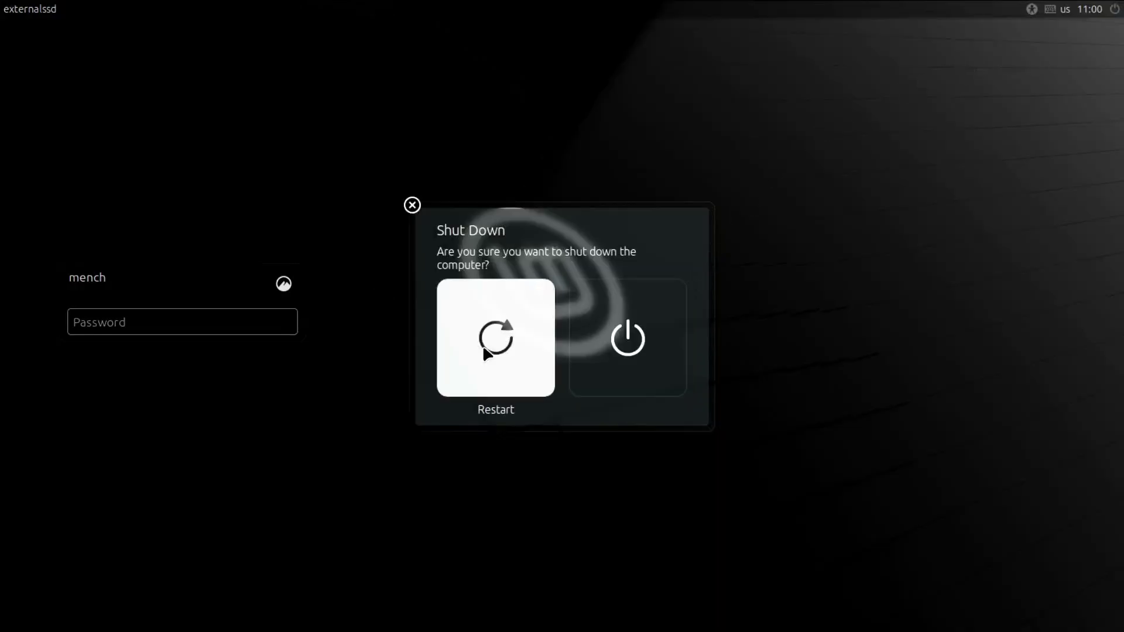
click(506, 328)
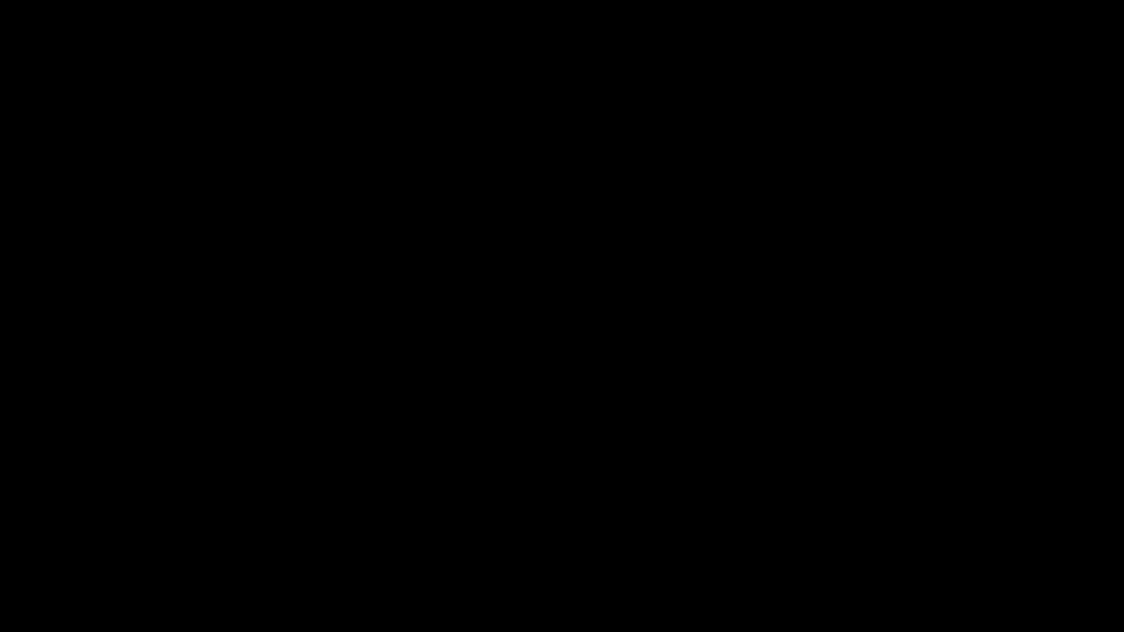
Open the F12 boot menu and boot from P0: ADATA SU650.
key(F12)
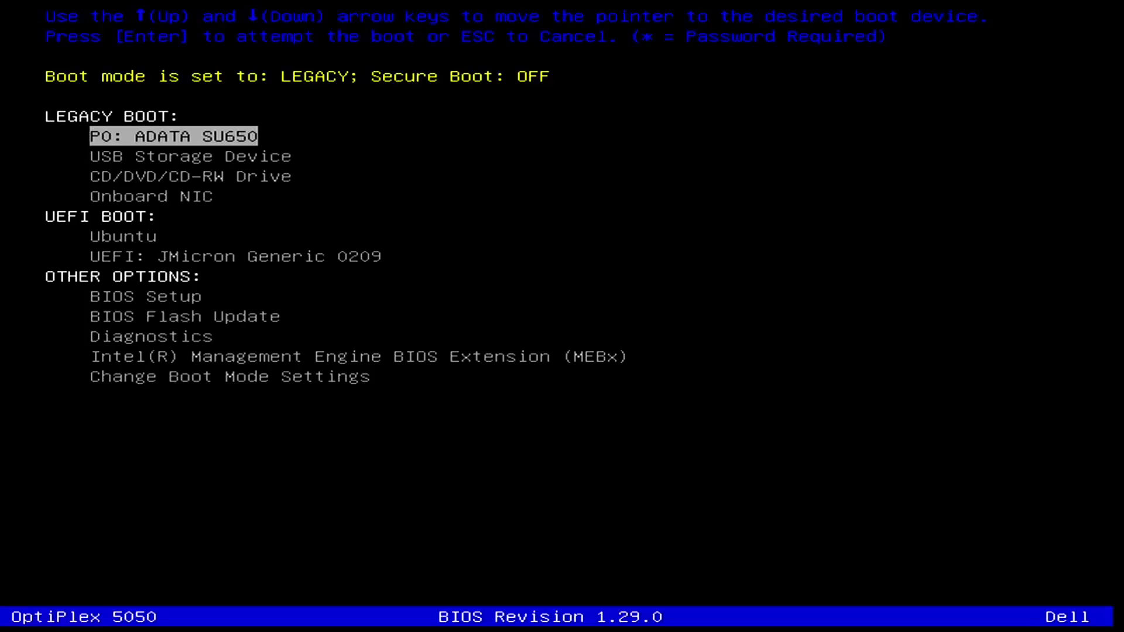
key(Down)
key(Down)
key(Down)
key(Down)
key(Down)
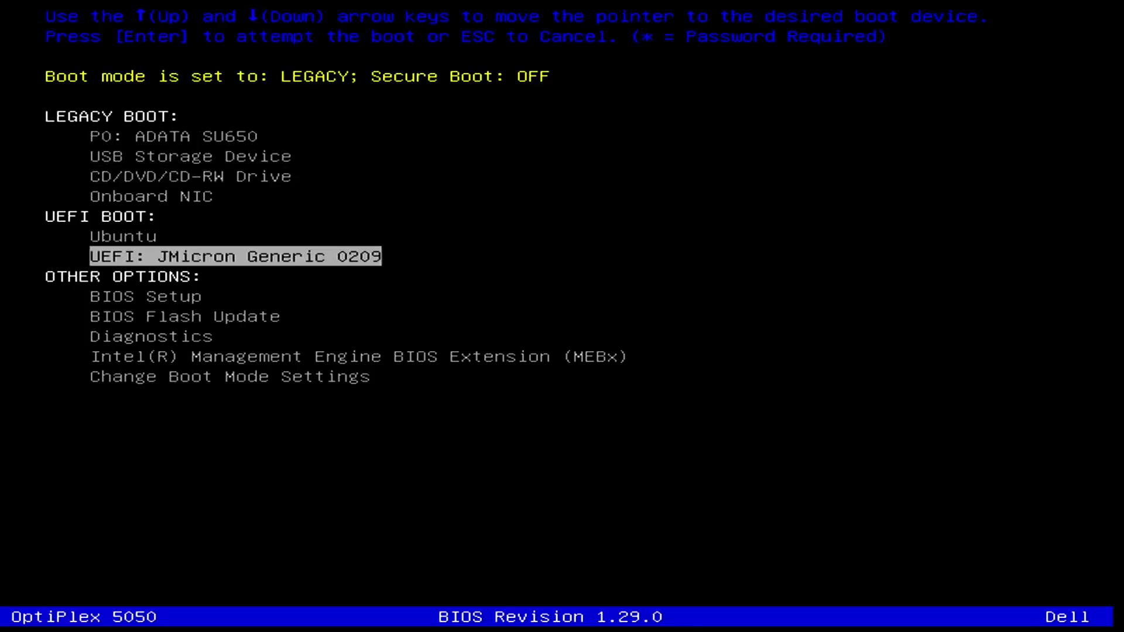
key(Up)
key(Up)
key(Up)
key(Up)
key(Up)
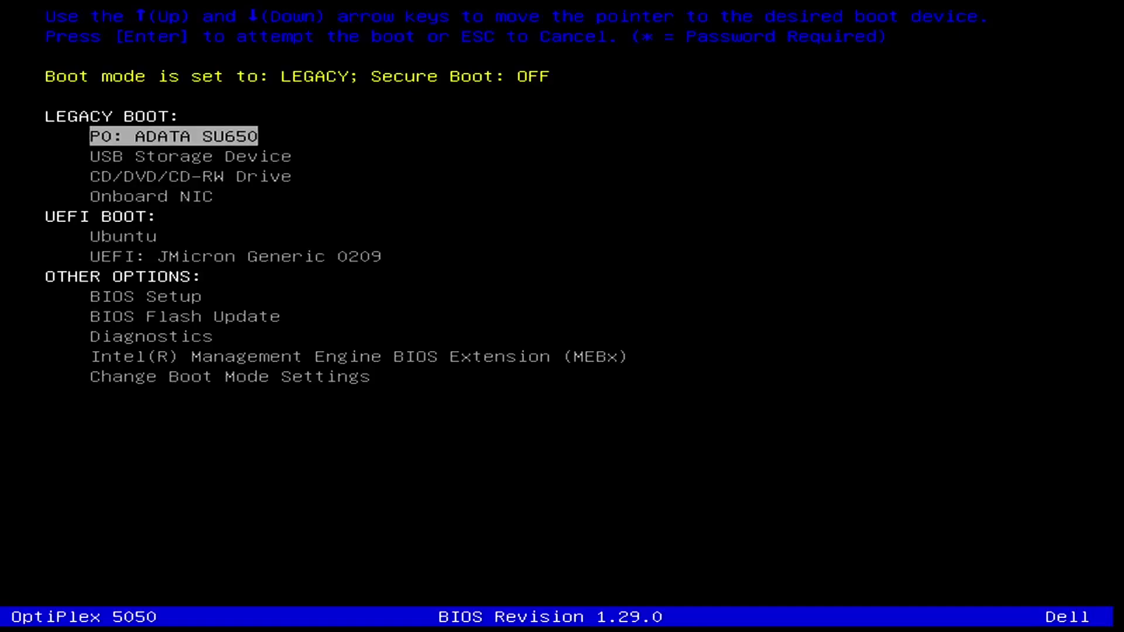
key(Return)
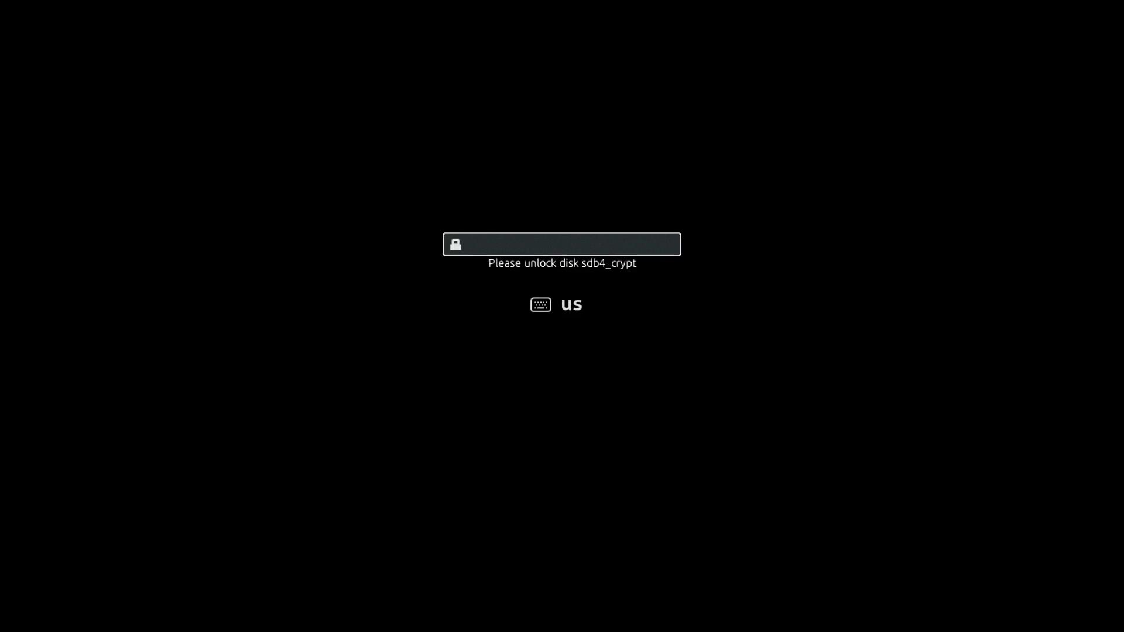
Unlock sdb4_crypt at the passphrase prompt, then choose Shut Down from the Mint menu.
key(Return)
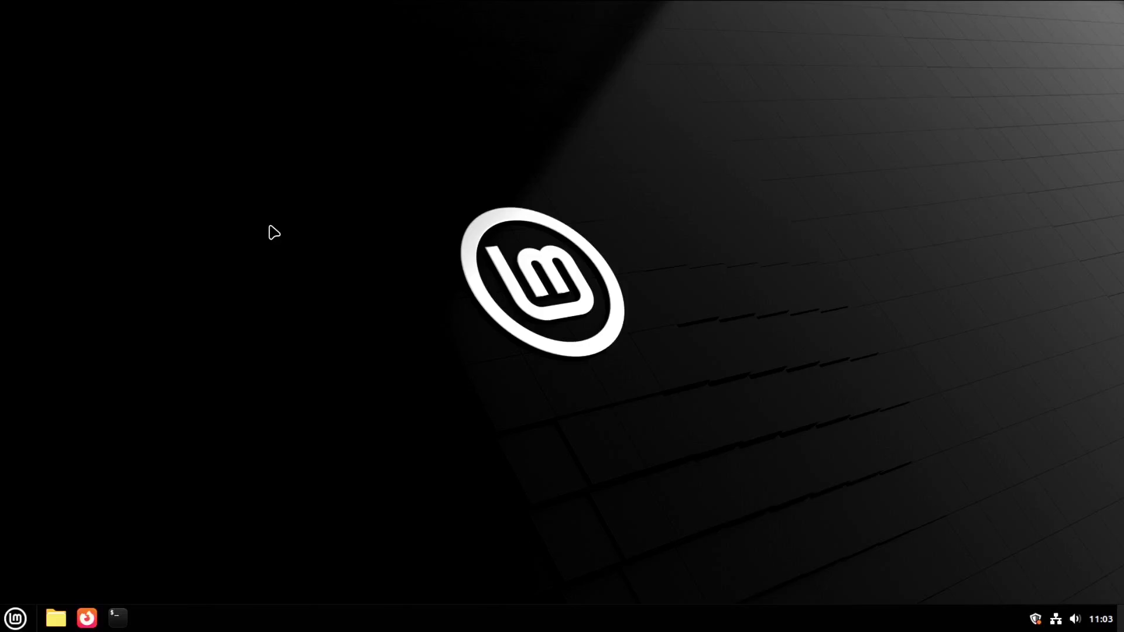
click(15, 618)
click(33, 566)
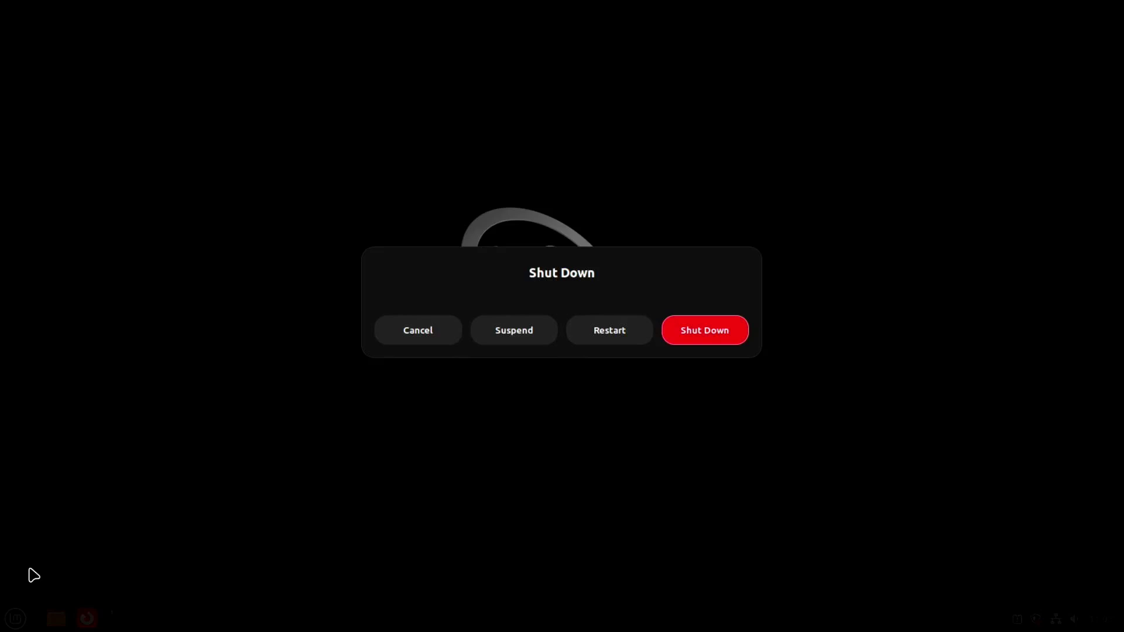
click(688, 342)
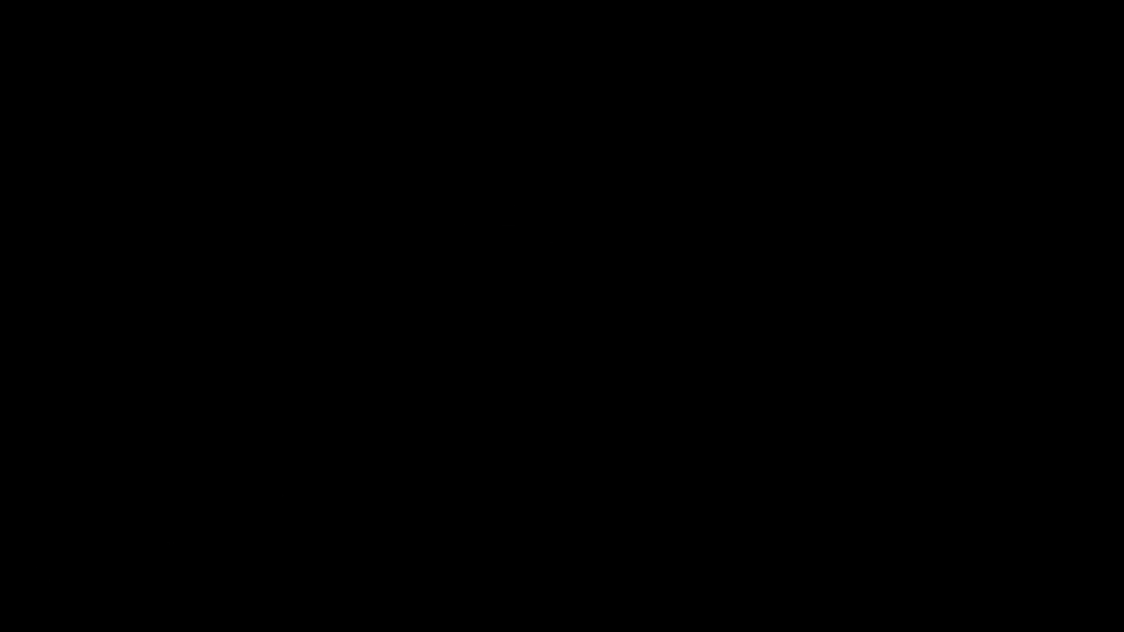